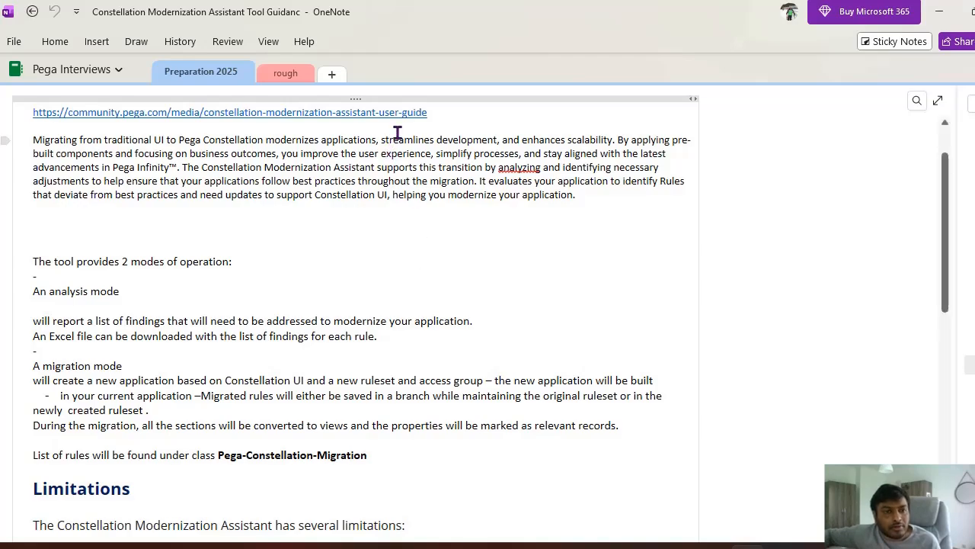
Step: Review the notes on the Constellation Modernization Assistant's user guide link, two modes of operation and limitations
left_click_drag(441, 113, 283, 104)
scroll(485, 296, "down", 4)
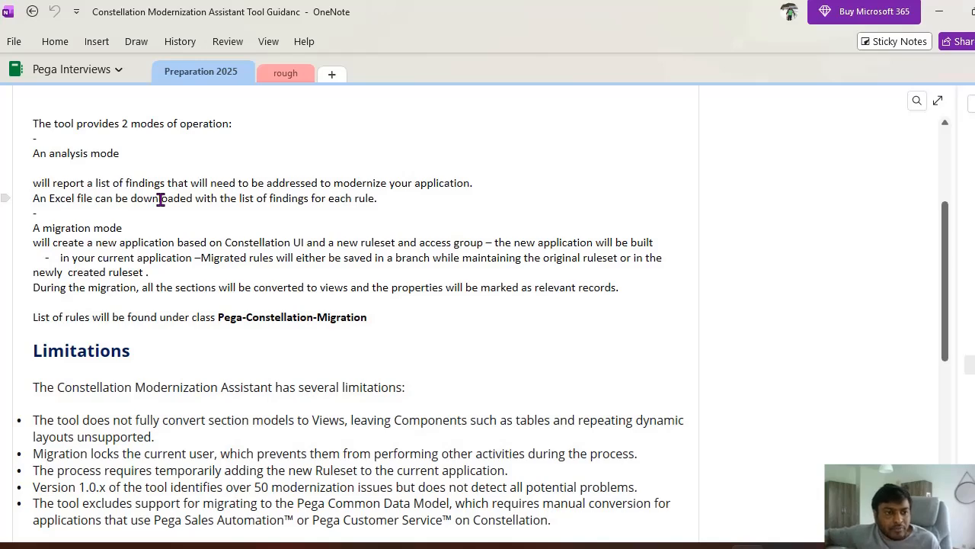
scroll(149, 244, "down", 3)
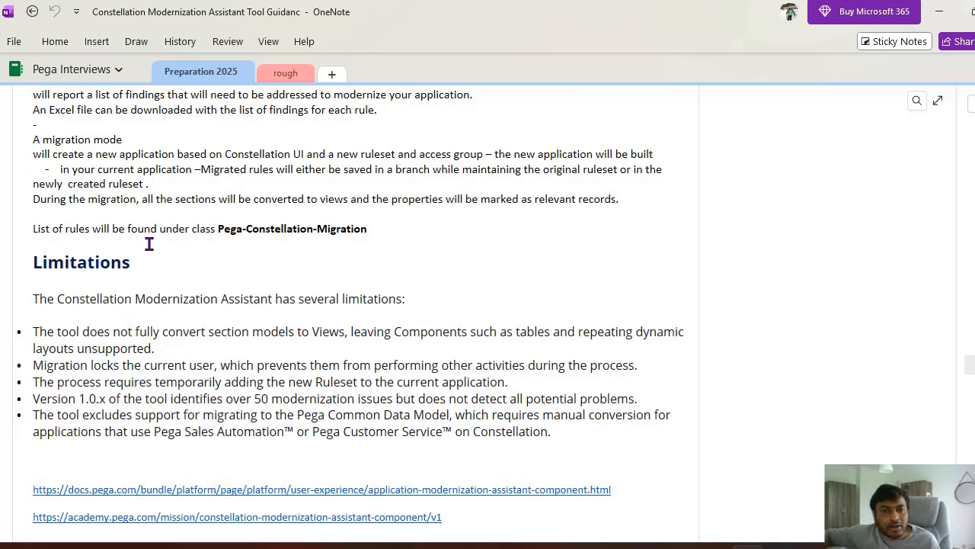
scroll(149, 244, "down", 3)
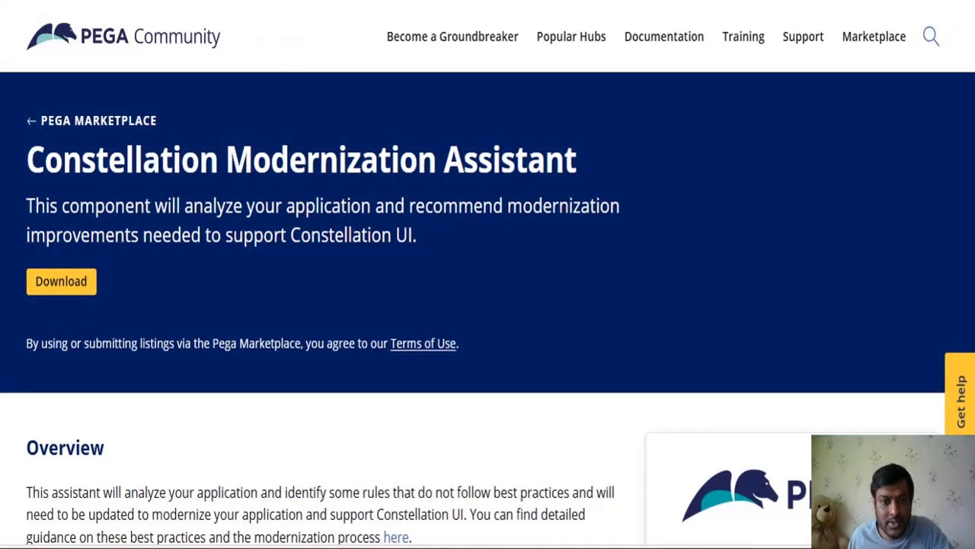
Step: Examine the Constellation Modernization Assistant marketplace listing for its compatible platform versions, last update date, and analysis and migration modes
scroll(570, 328, "down", 5)
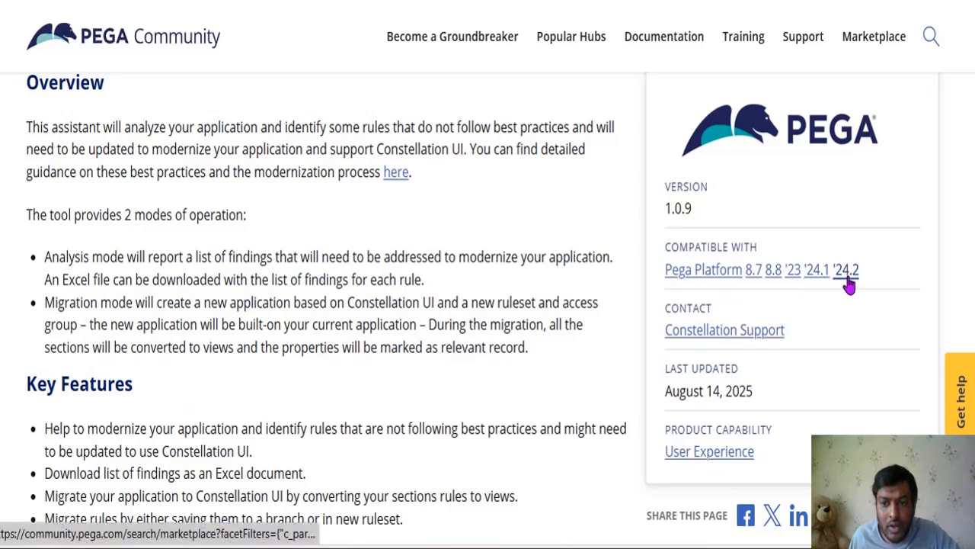
left_click_drag(759, 389, 680, 395)
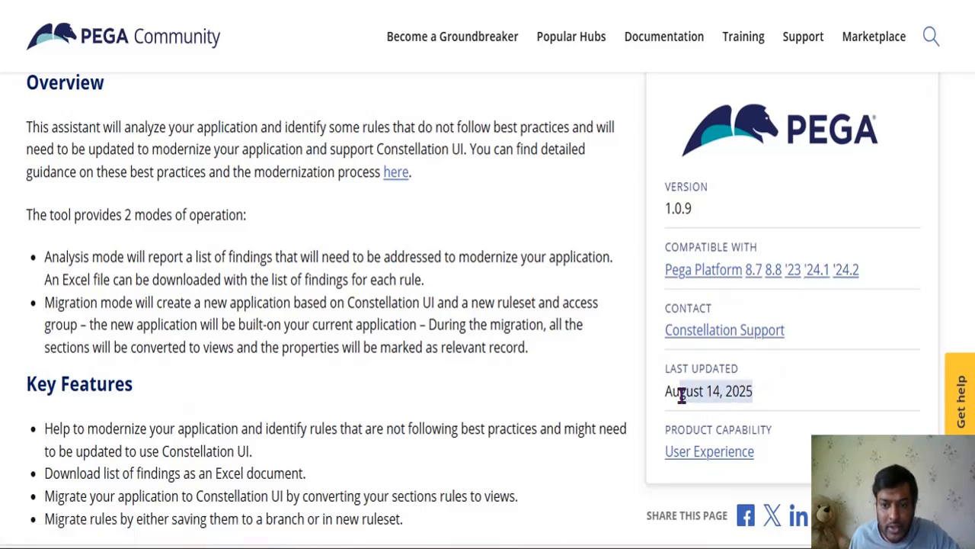
left_click(438, 357)
scroll(438, 358, "down", 1)
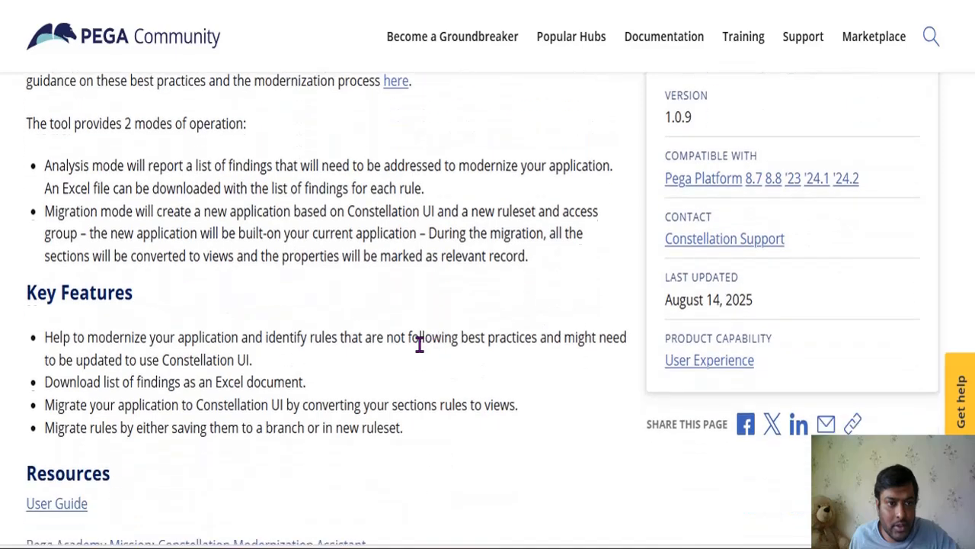
scroll(420, 342, "up", 1)
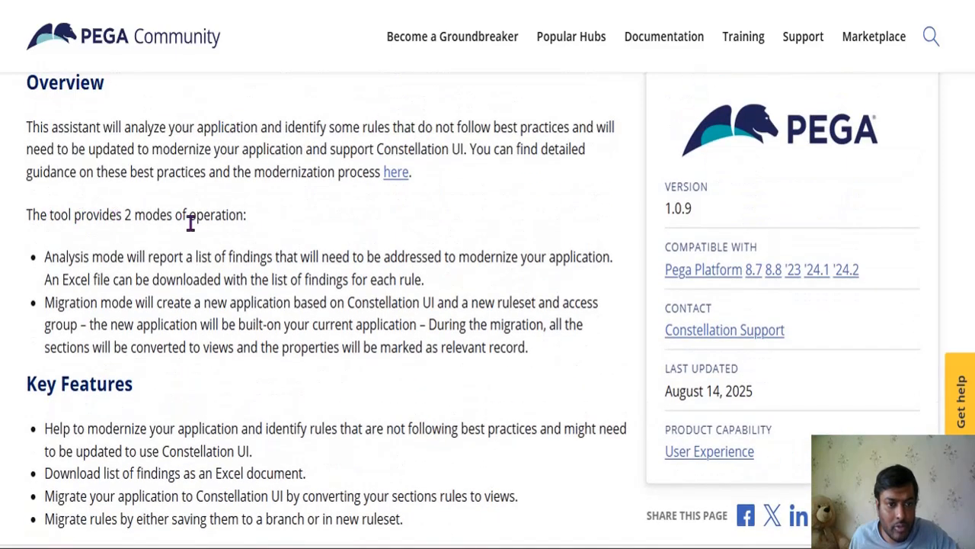
left_click_drag(44, 257, 125, 258)
left_click_drag(65, 302, 134, 305)
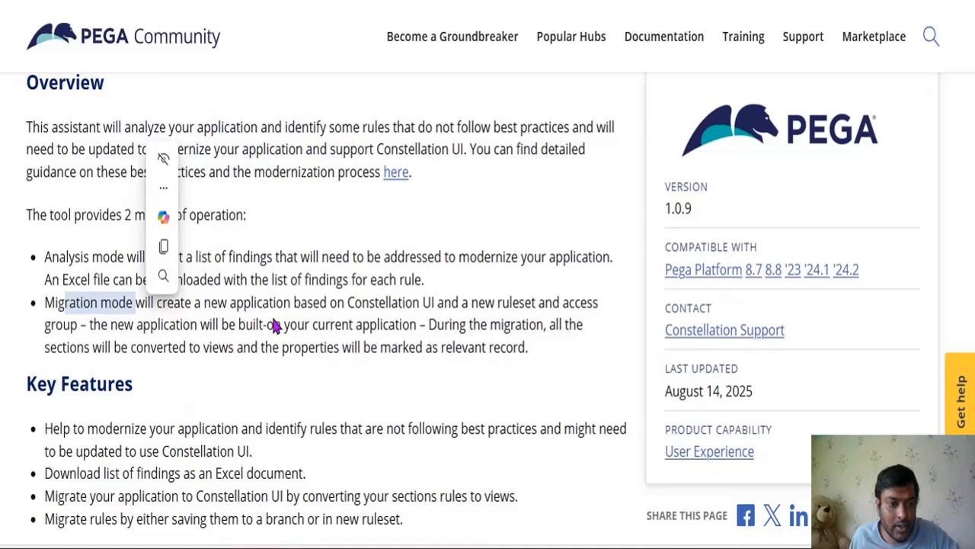
Step: Check the listing's resource links and download the Constellation Modernization Assistant component
scroll(275, 326, "down", 4)
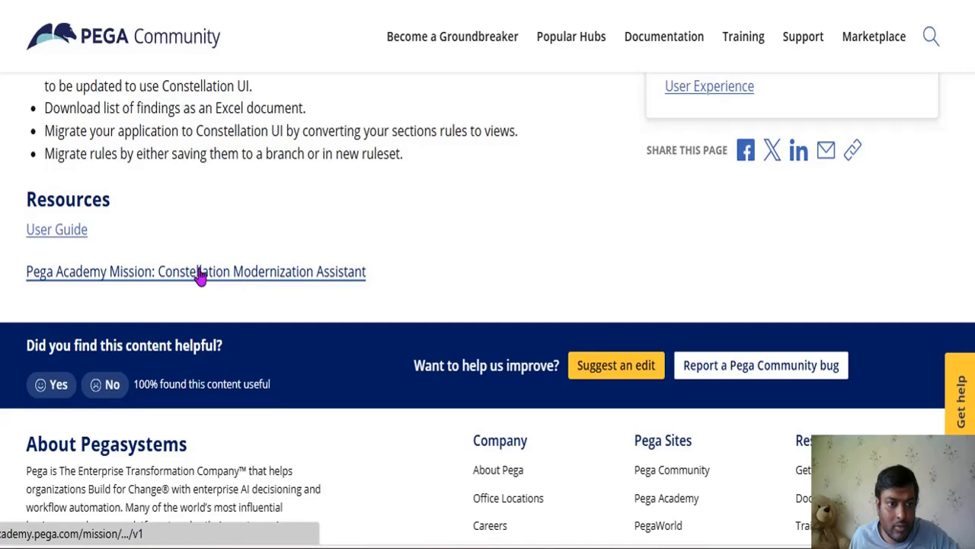
scroll(499, 358, "up", 8)
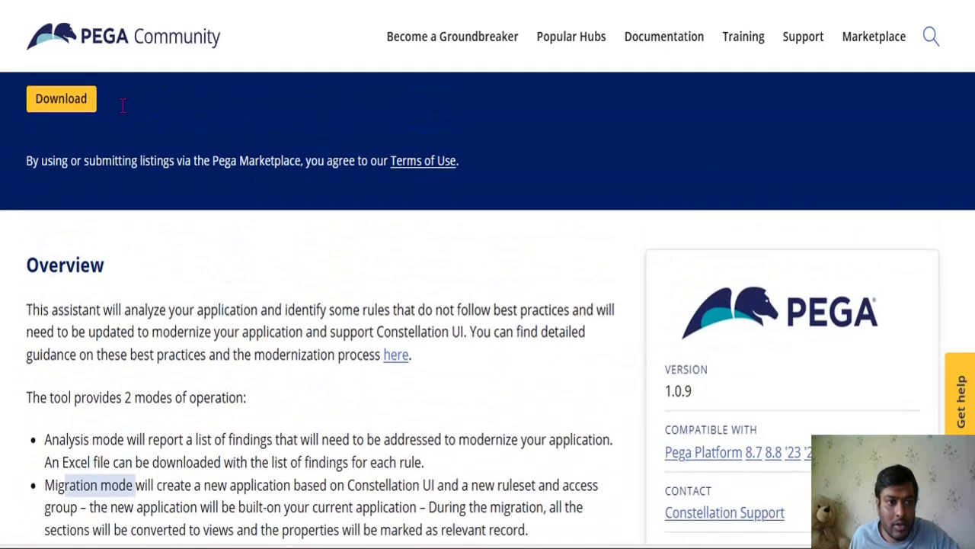
left_click(72, 110)
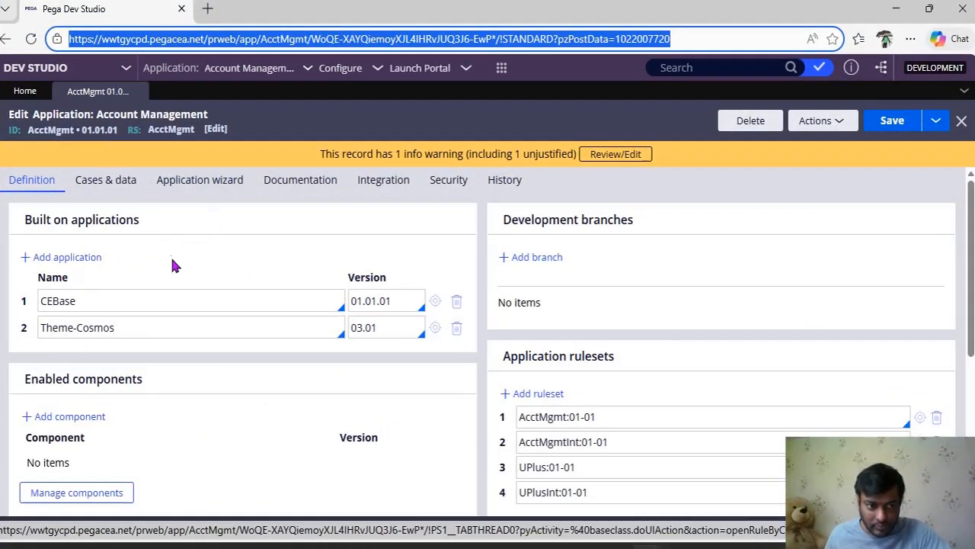
Step: Open component management for the Account Management application's enabled components in Pega Dev Studio
left_click(385, 329)
scroll(118, 305, "down", 2)
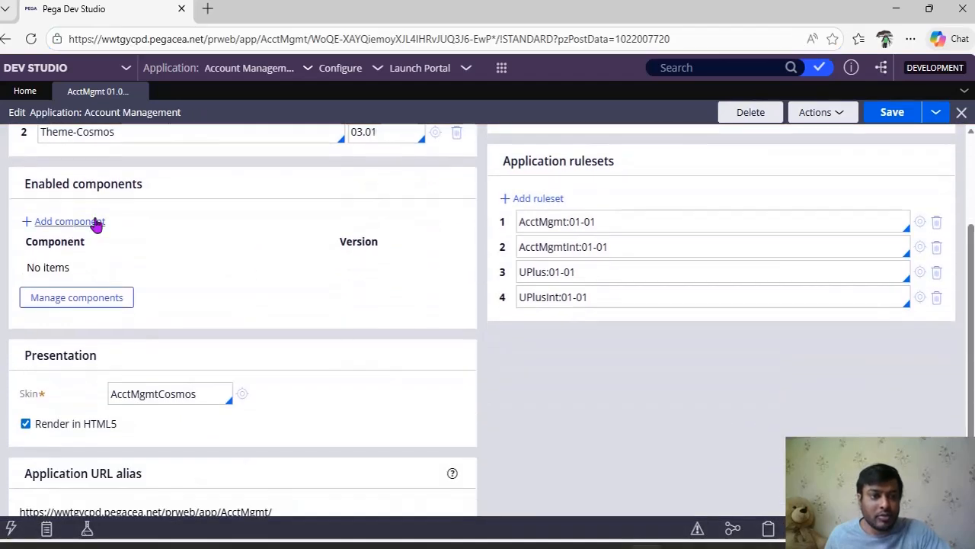
left_click(97, 222)
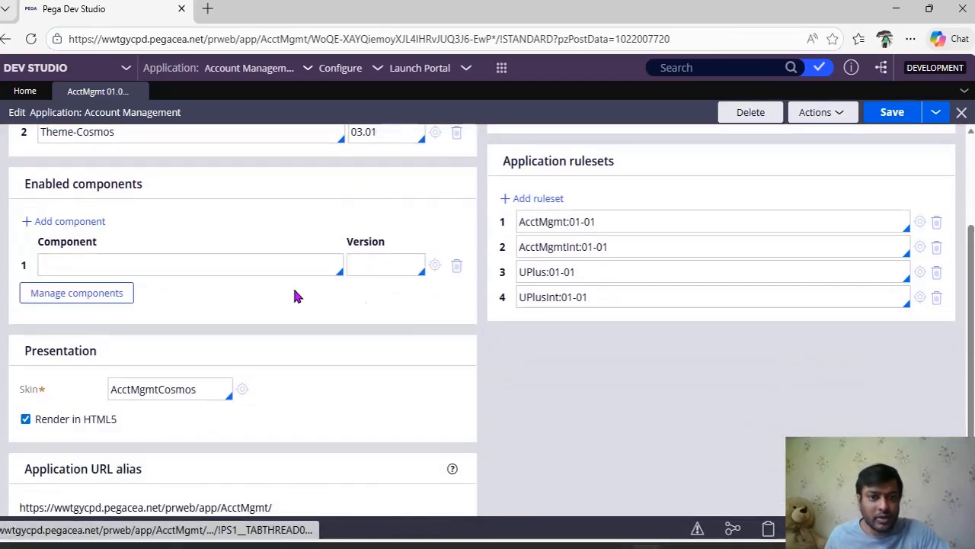
left_click(457, 266)
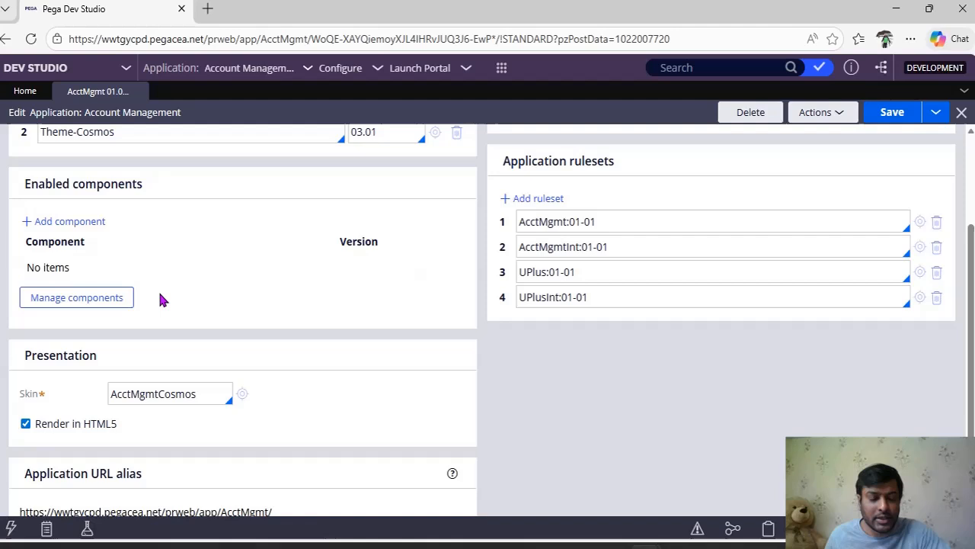
left_click(111, 304)
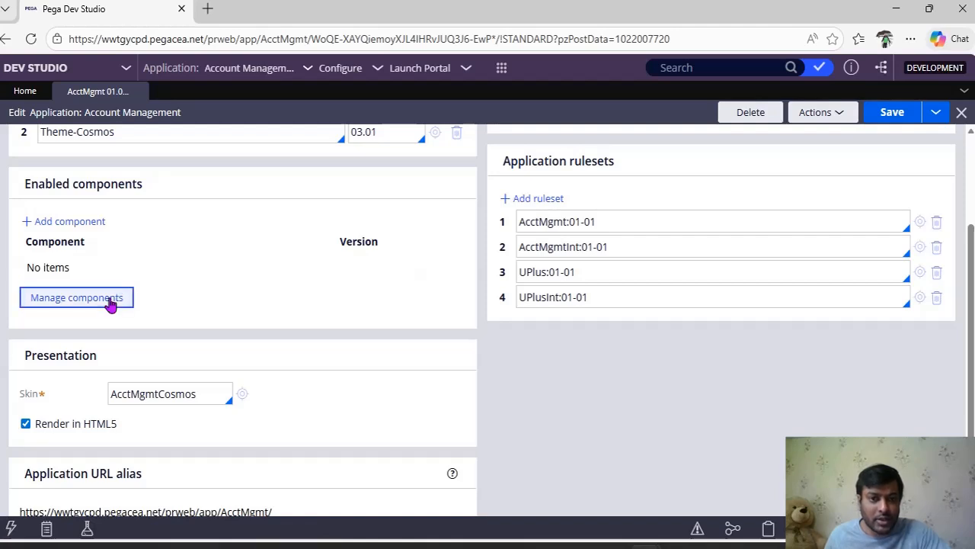
left_click(111, 301)
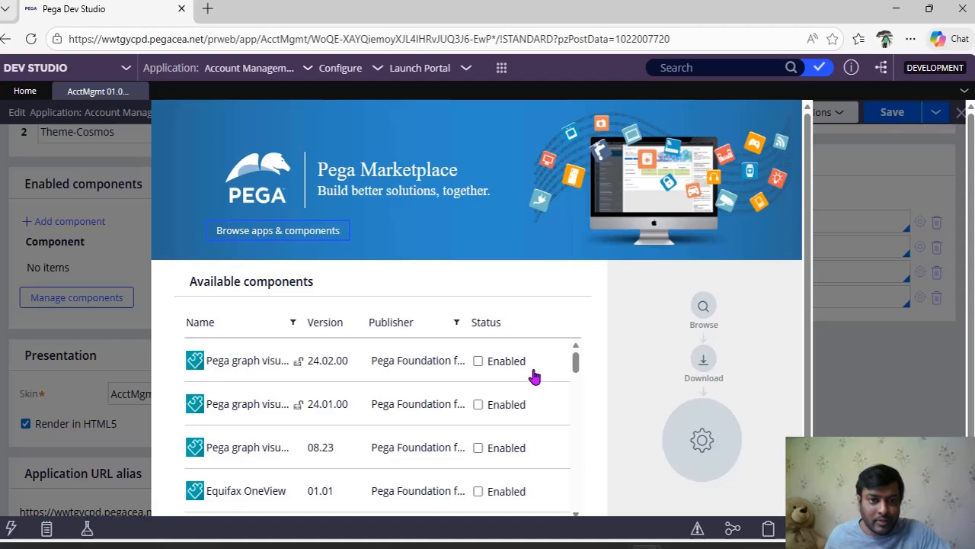
Step: Launch the Pega Marketplace from component management, return to Dev Studio, and look through the available components
left_click(272, 234)
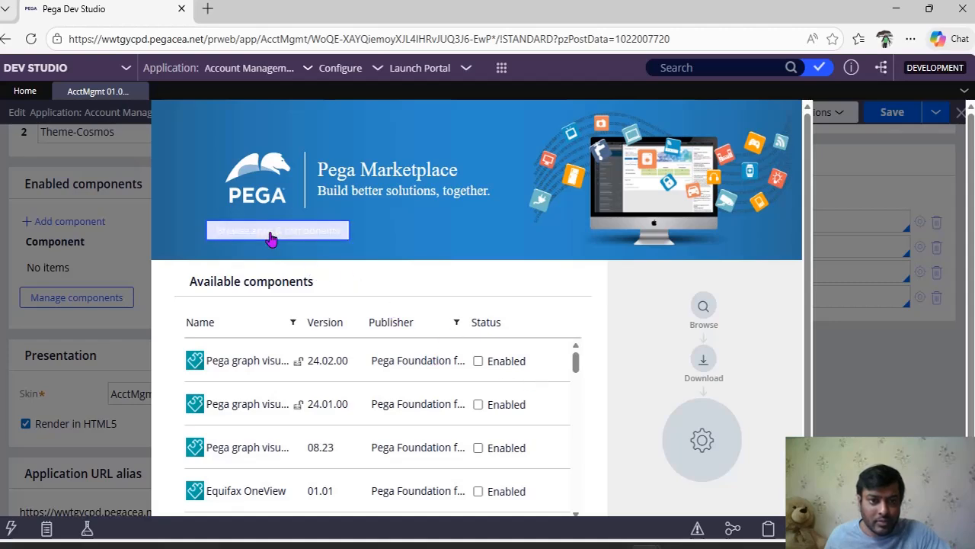
left_click(116, 11)
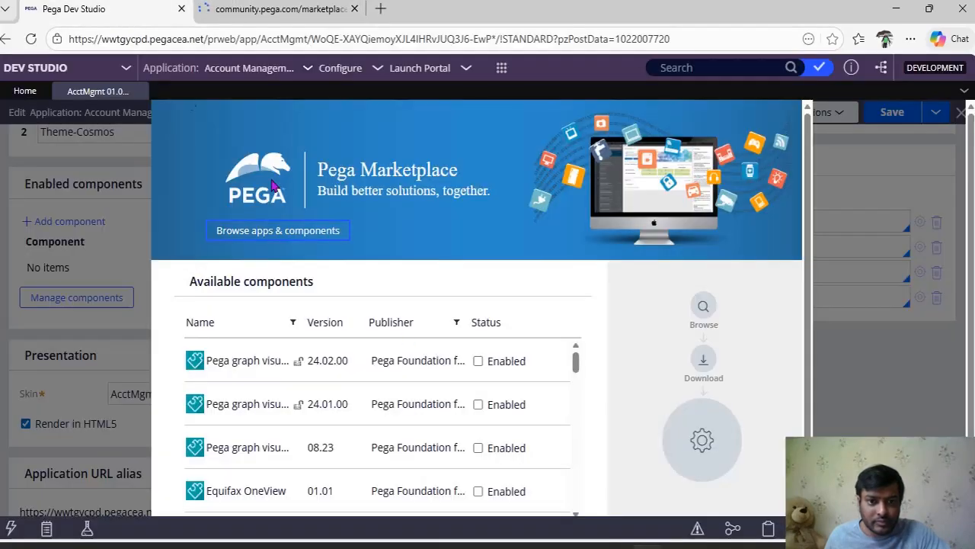
scroll(464, 367, "down", 10)
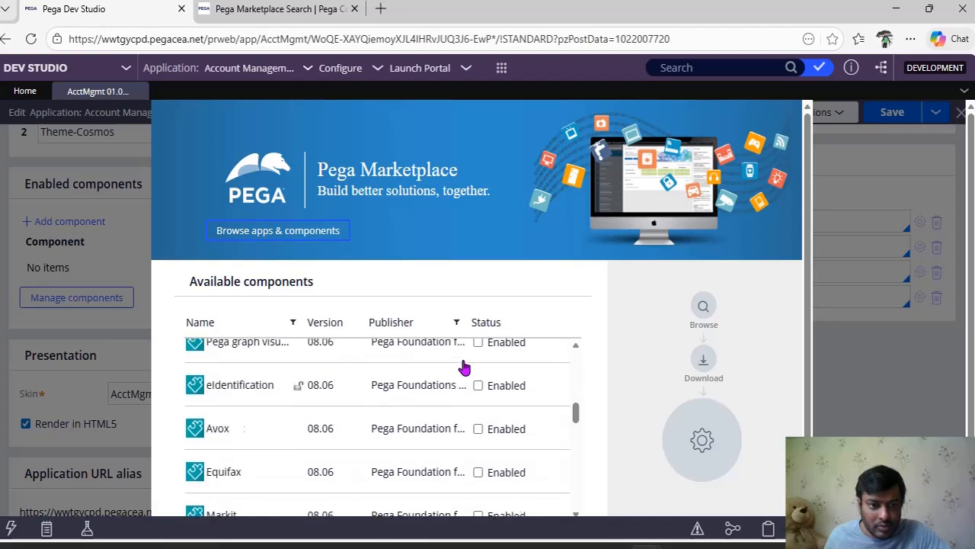
scroll(464, 367, "down", 10)
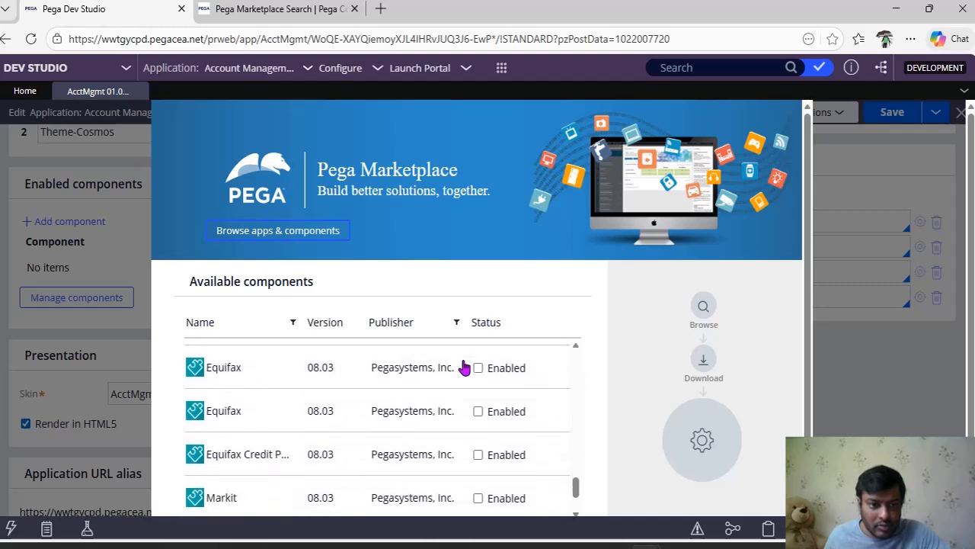
scroll(464, 367, "up", 15)
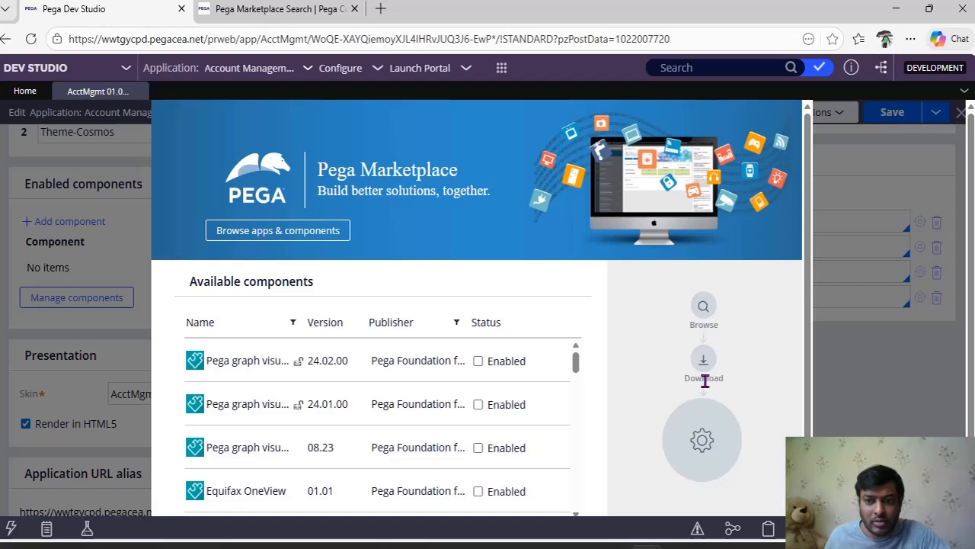
Step: Install a new component from the downloaded PegaConstellationModernizationAssistant zip file
scroll(810, 399, "down", 2)
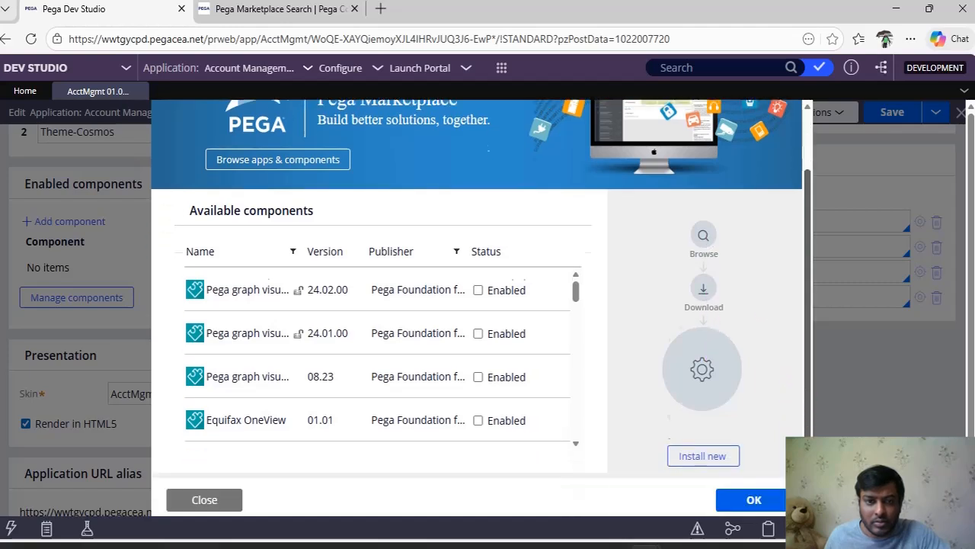
left_click(699, 455)
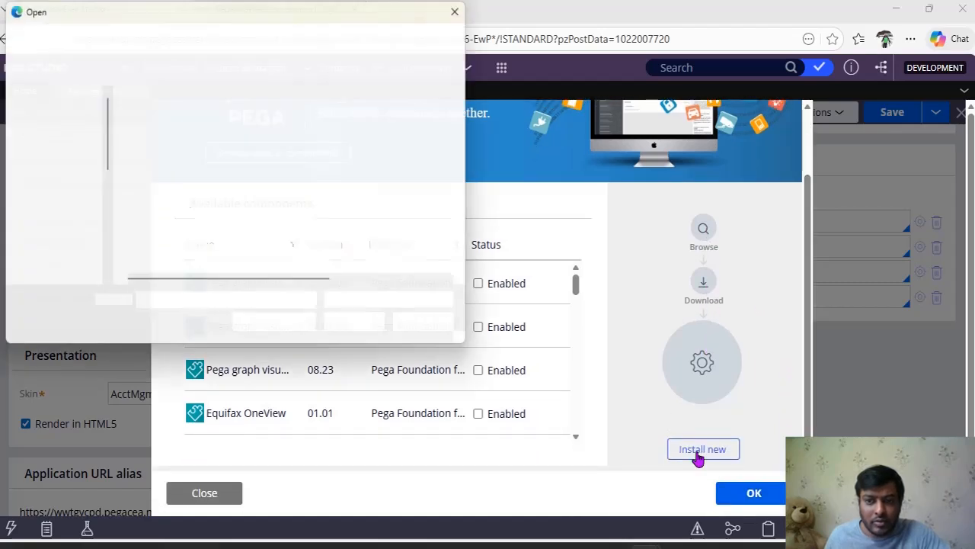
left_click(40, 217)
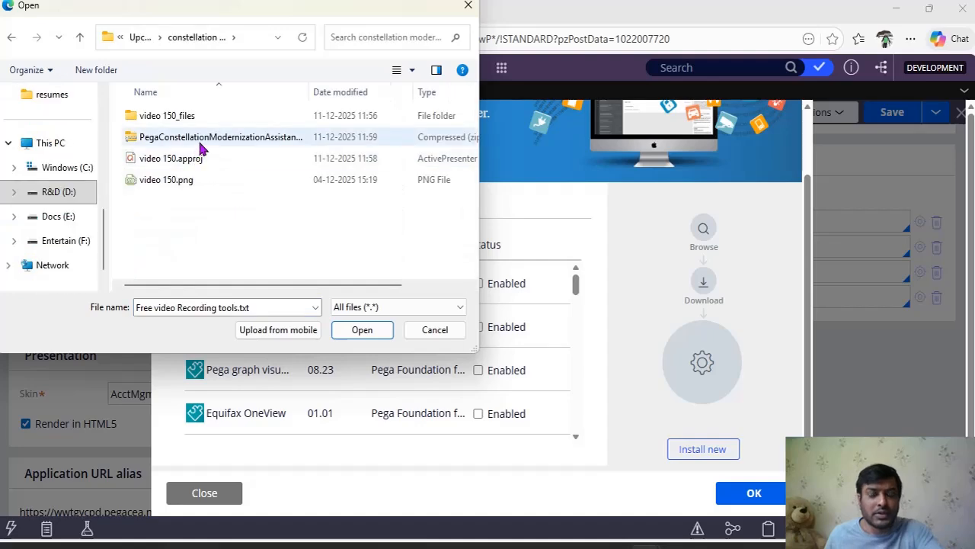
double_click(201, 140)
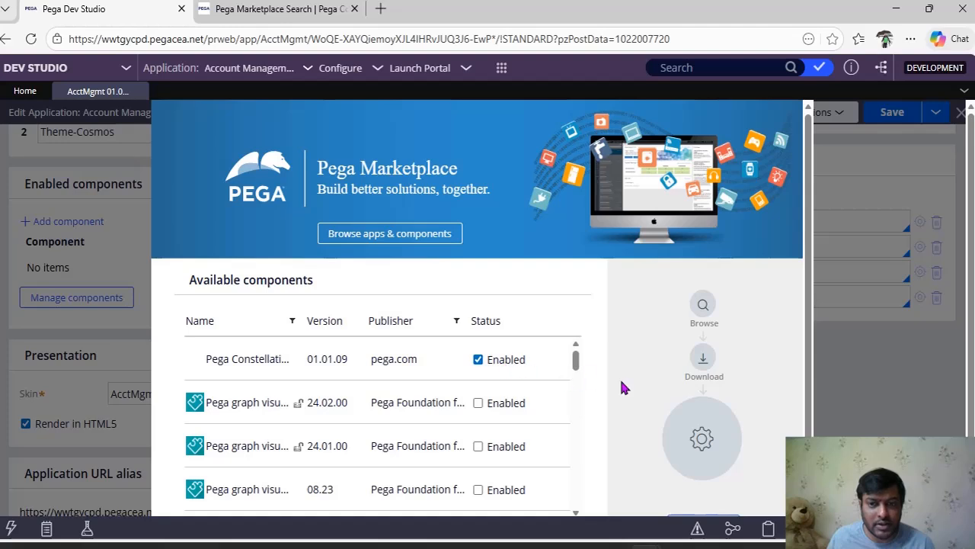
Step: Accept the enabled Constellation Modernization Assistant component and save the Account Management application record
scroll(620, 386, "down", 1)
left_click(762, 495)
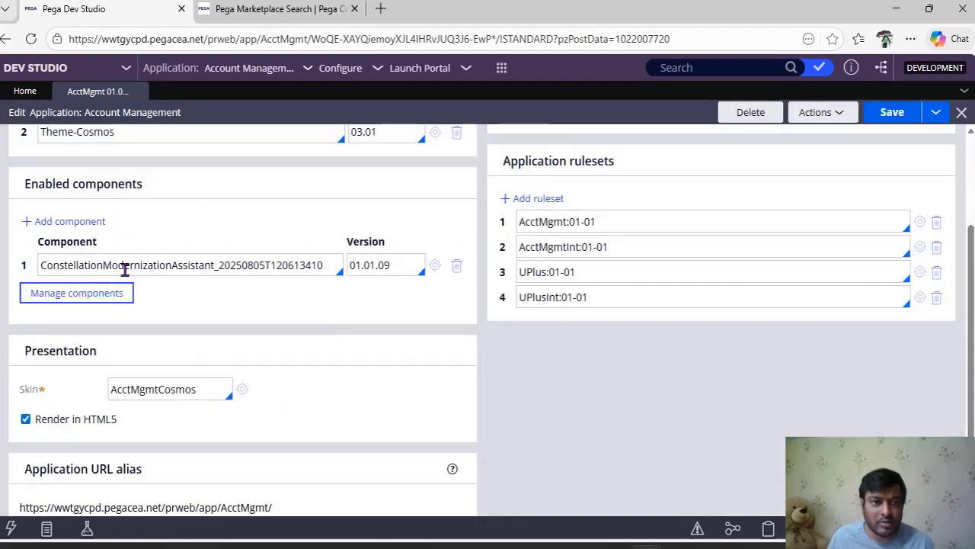
left_click(905, 118)
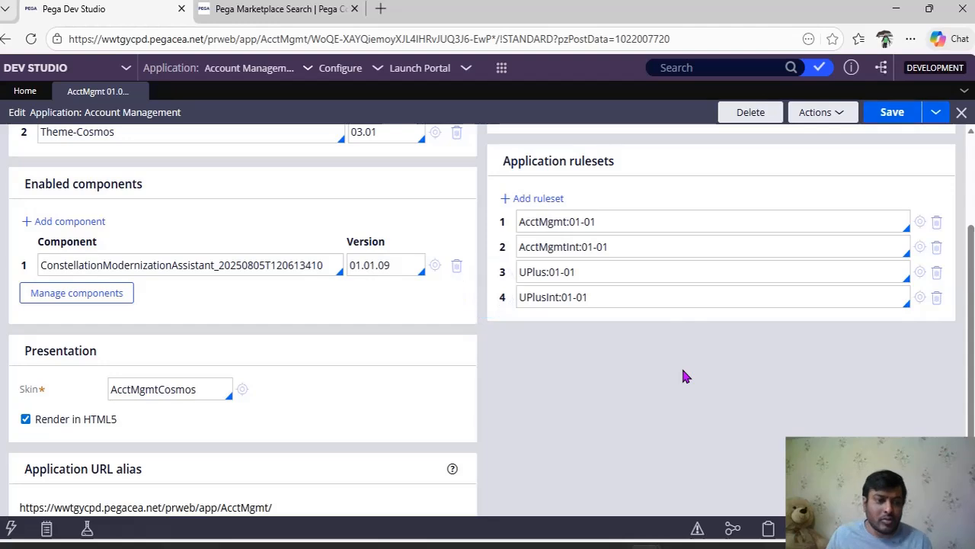
Step: Open the System Runtime Context settings and check the AcctMgmt application's entry and version in the applications list
mouse_move(2, 301)
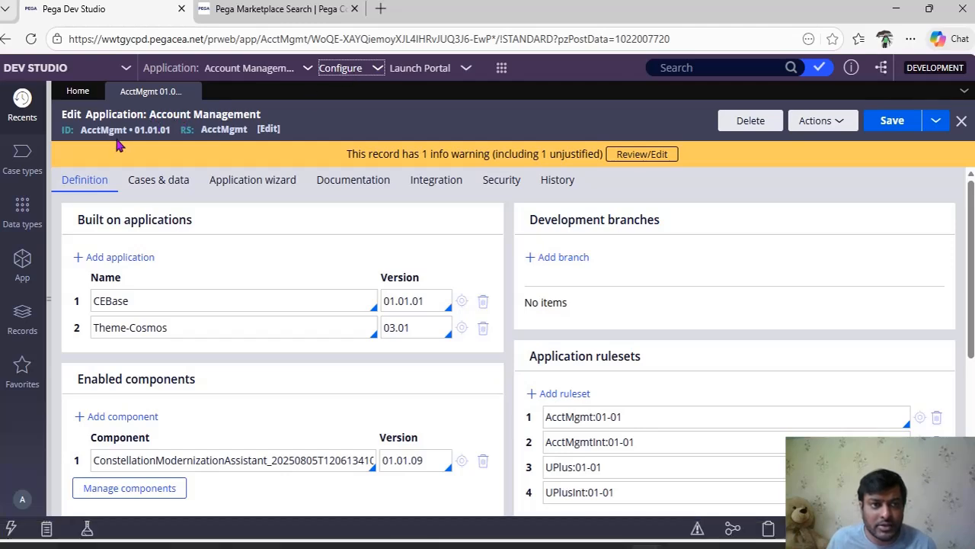
left_click(357, 71)
mouse_move(307, 267)
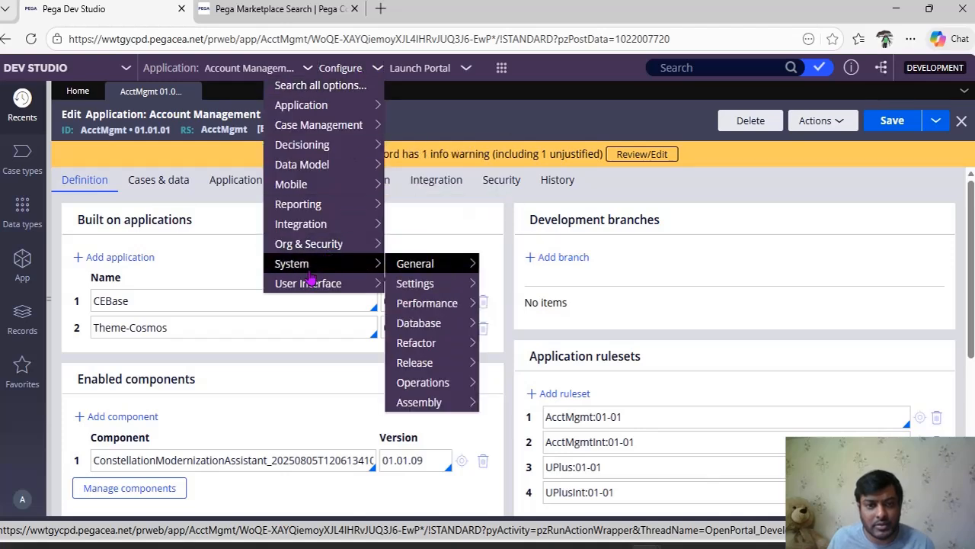
mouse_move(427, 291)
mouse_move(427, 264)
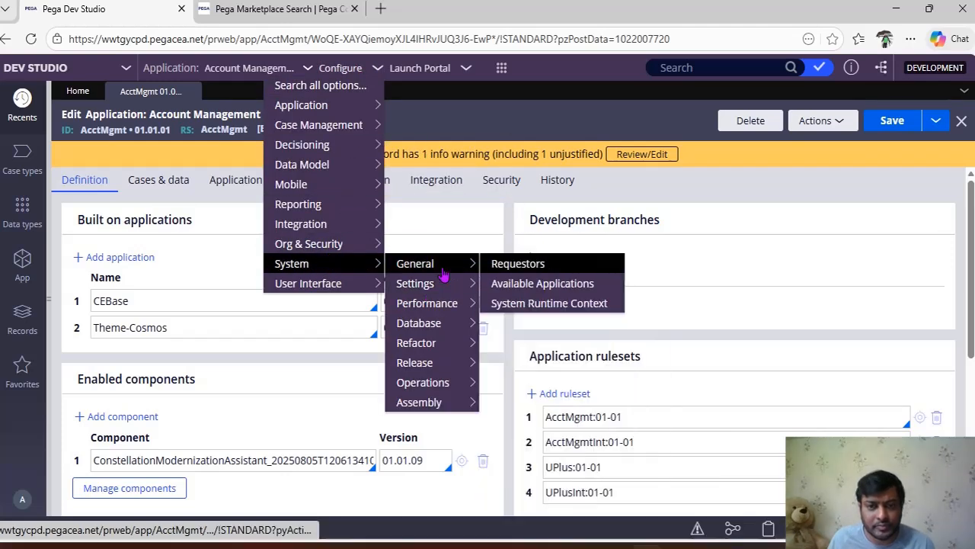
left_click(509, 305)
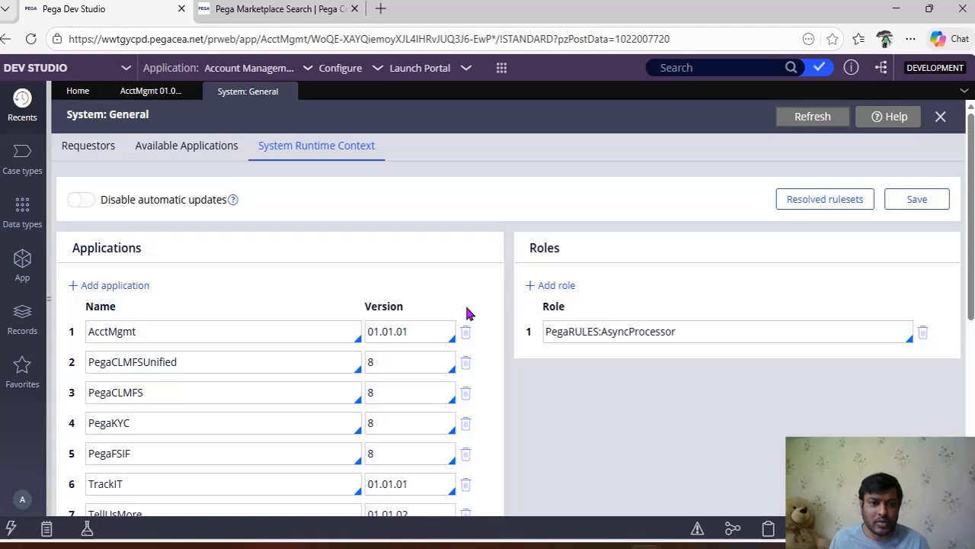
left_click(425, 337)
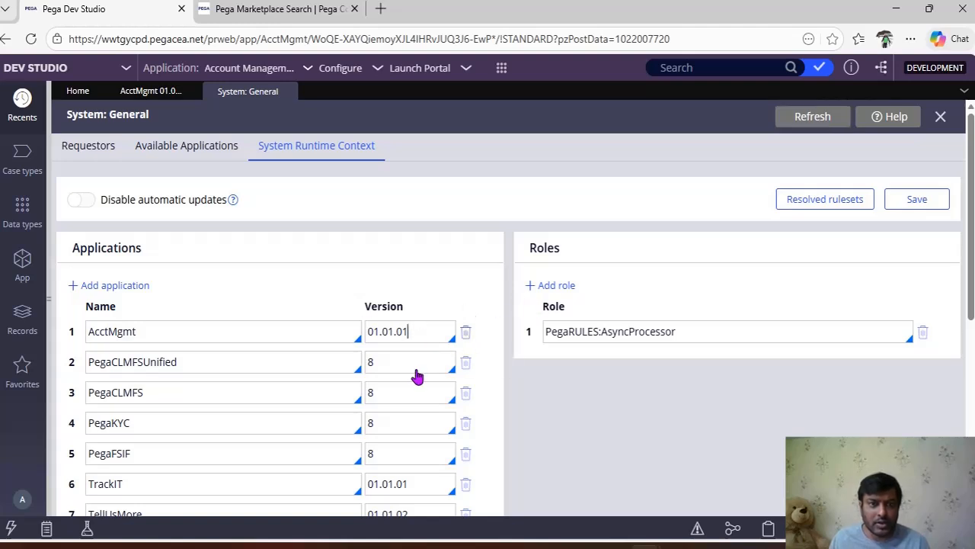
Step: Open the operator menu and locate the Constellation Modernization Assistant card on the Dev Studio home page
left_click(21, 501)
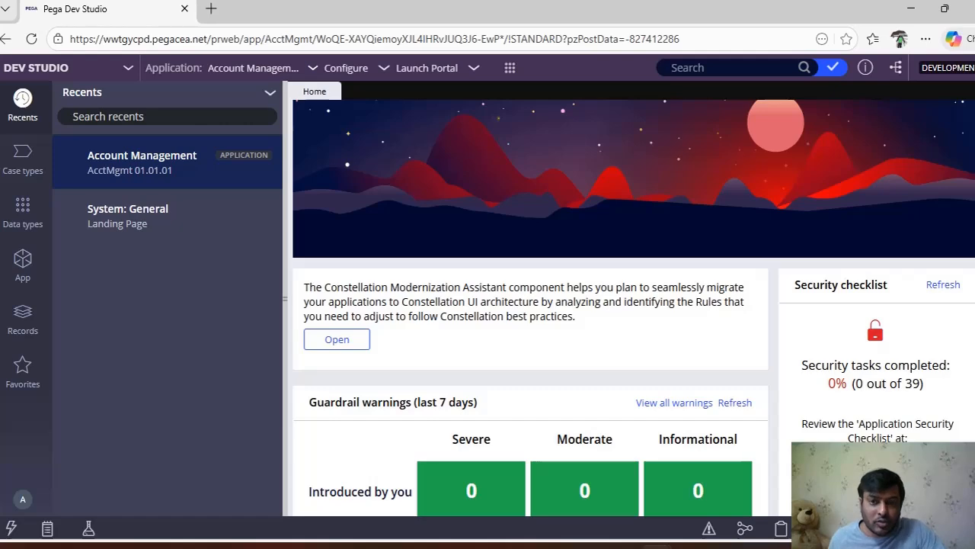
scroll(518, 372, "up", 2)
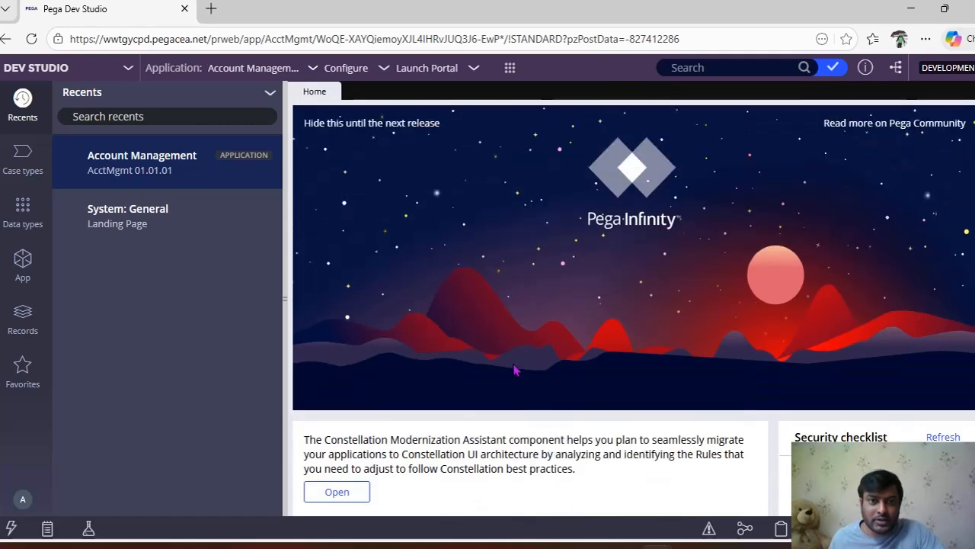
scroll(345, 228, "down", 3)
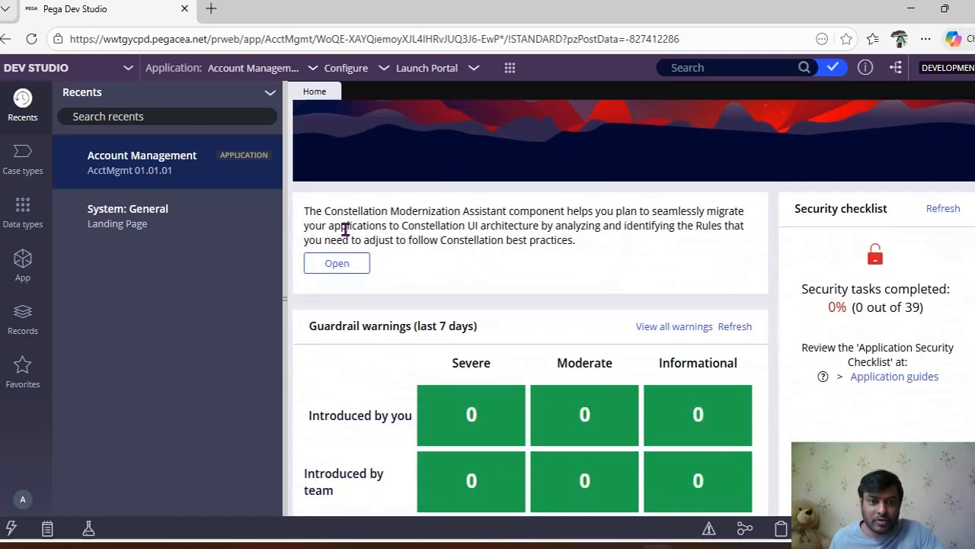
Step: Open the Constellation Modernization Assistant from its home page card and run the analysis for the Account Management application
left_click_drag(304, 211, 586, 254)
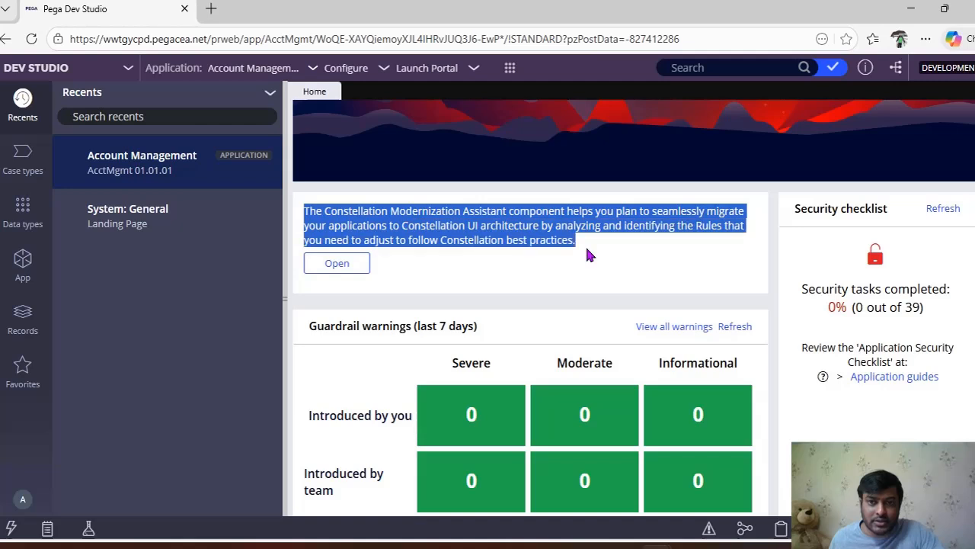
left_click(568, 249)
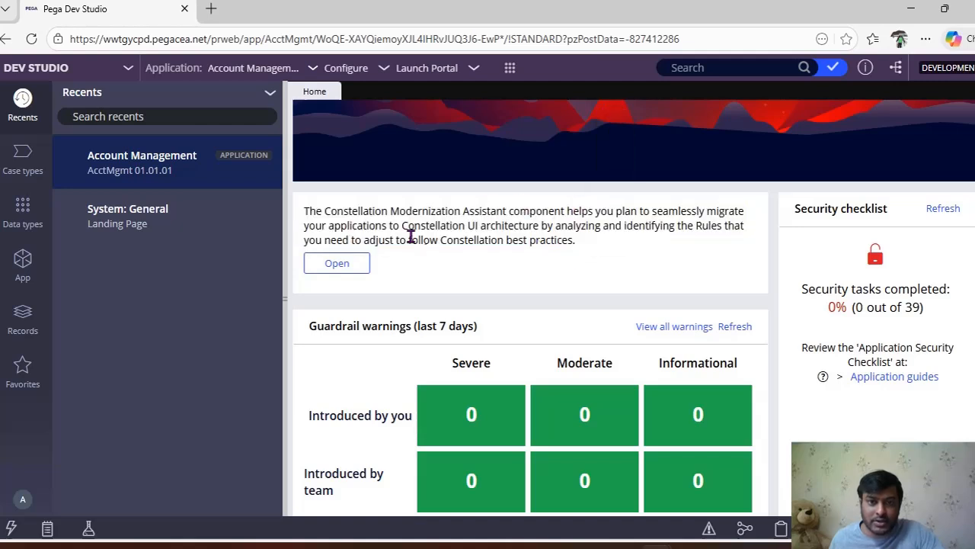
left_click(341, 267)
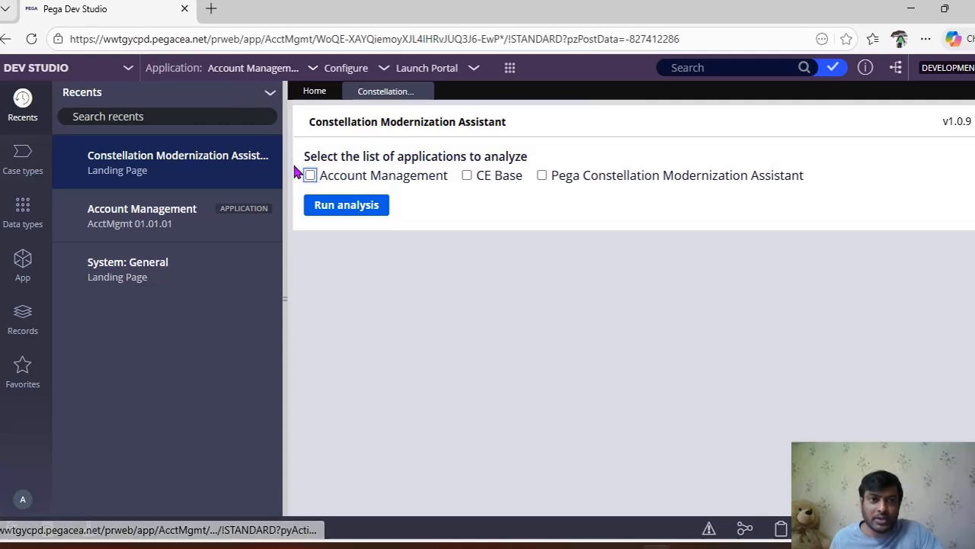
left_click(310, 176)
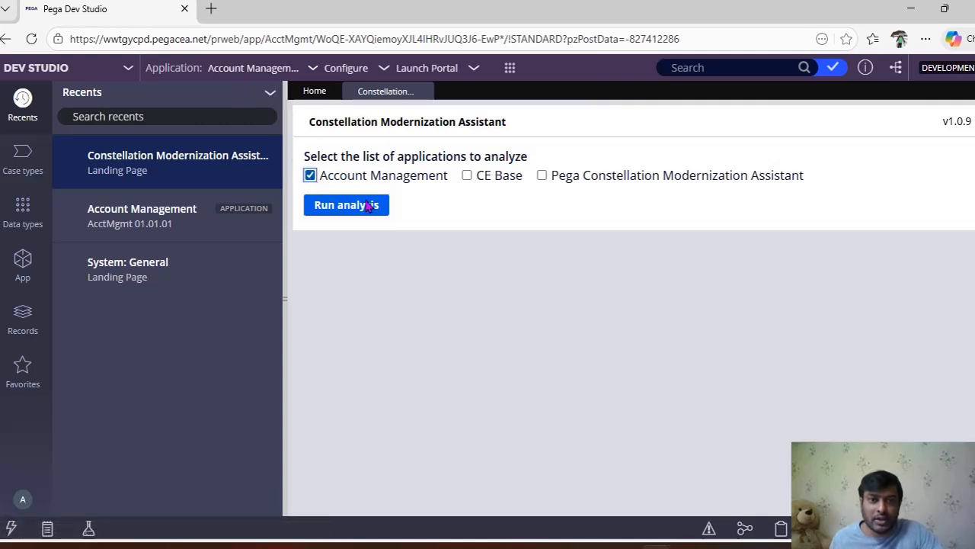
left_click(370, 217)
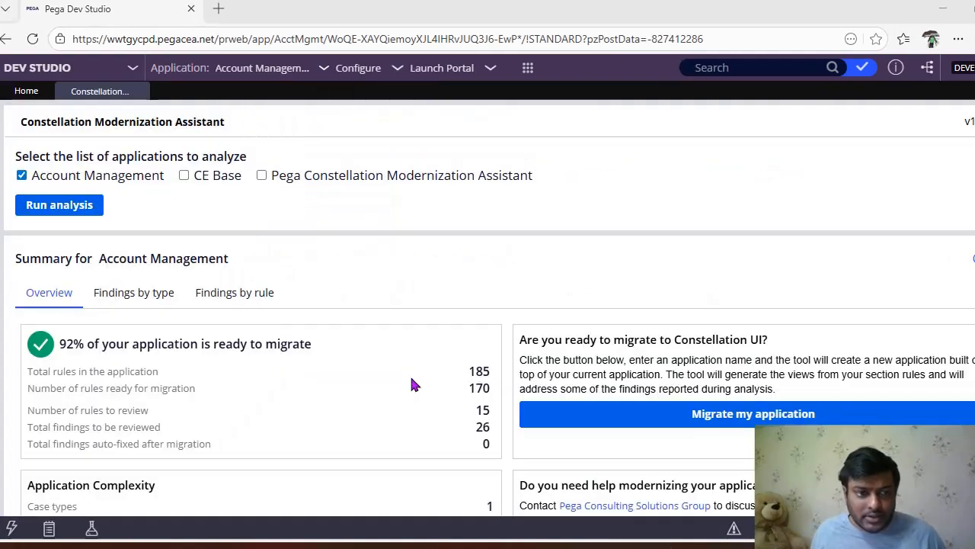
Step: Examine the analysis overview for Account Management, including migration readiness, rule and findings totals, and application complexity
left_click_drag(73, 345, 305, 344)
scroll(305, 353, "down", 1)
scroll(304, 352, "down", 1)
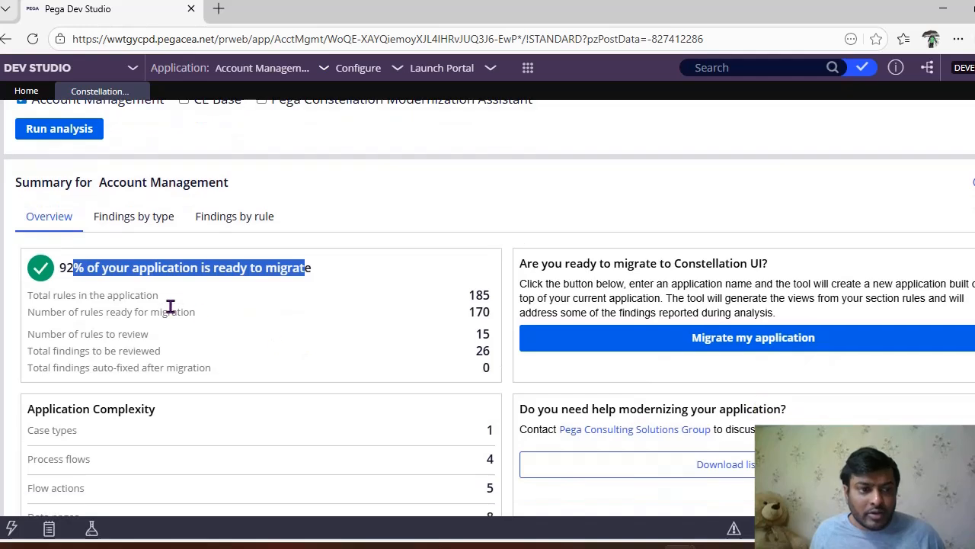
left_click_drag(57, 295, 198, 296)
double_click(477, 295)
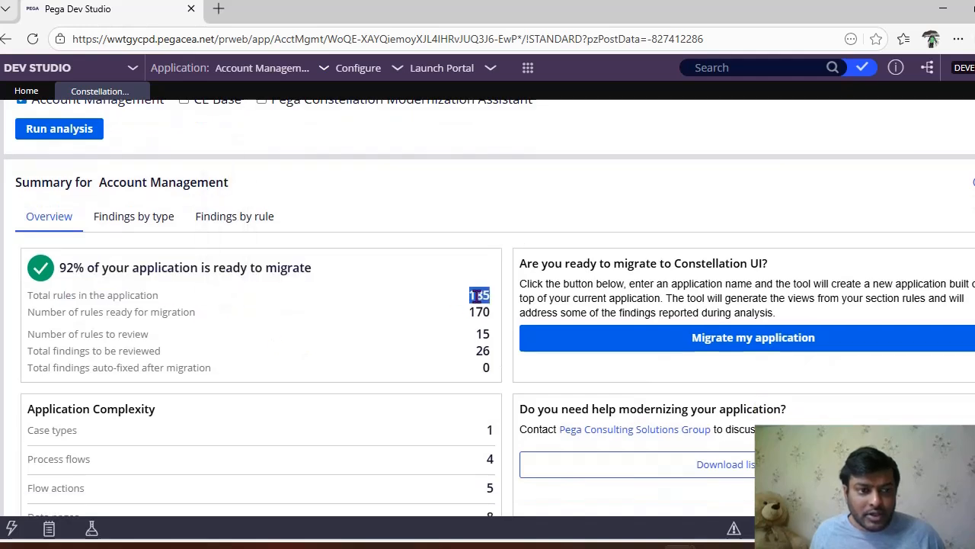
left_click_drag(130, 312, 422, 324)
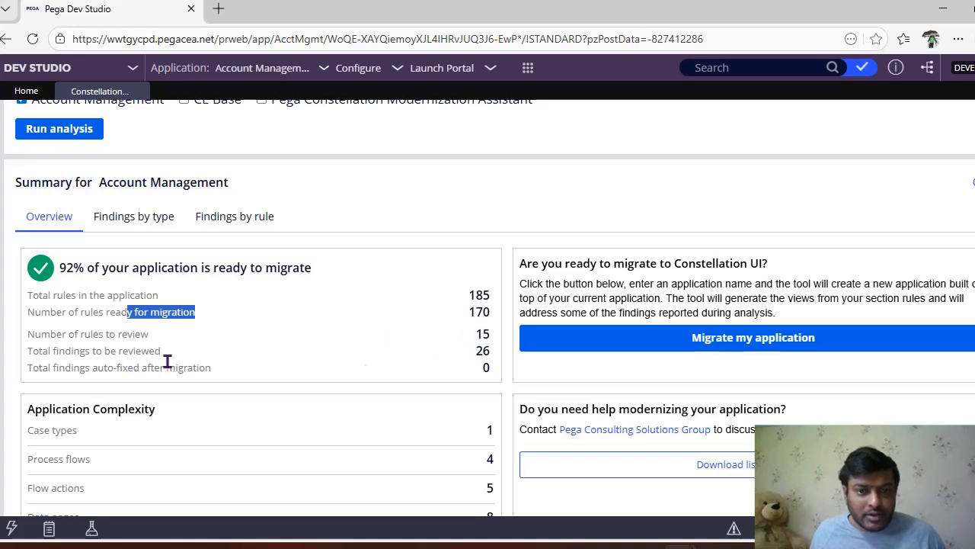
left_click_drag(42, 351, 400, 352)
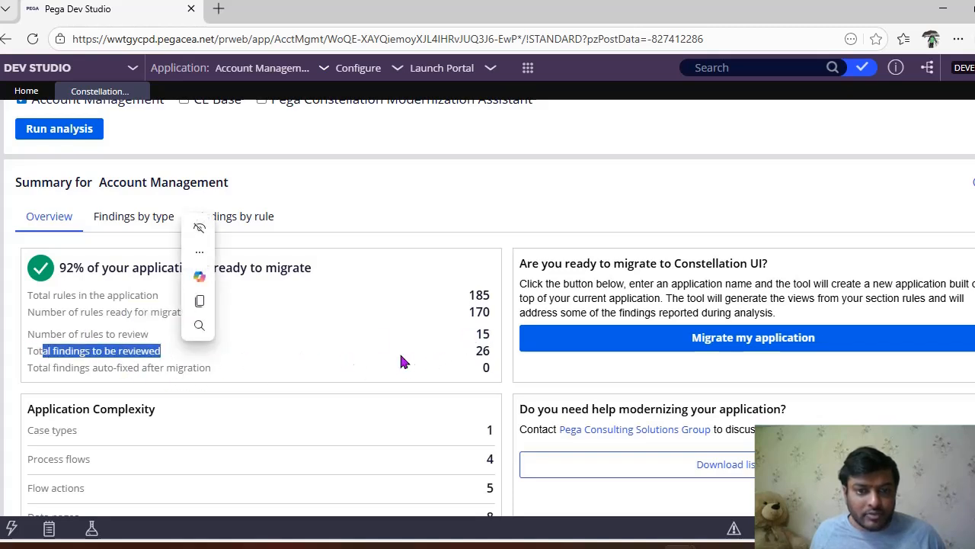
left_click_drag(103, 367, 176, 368)
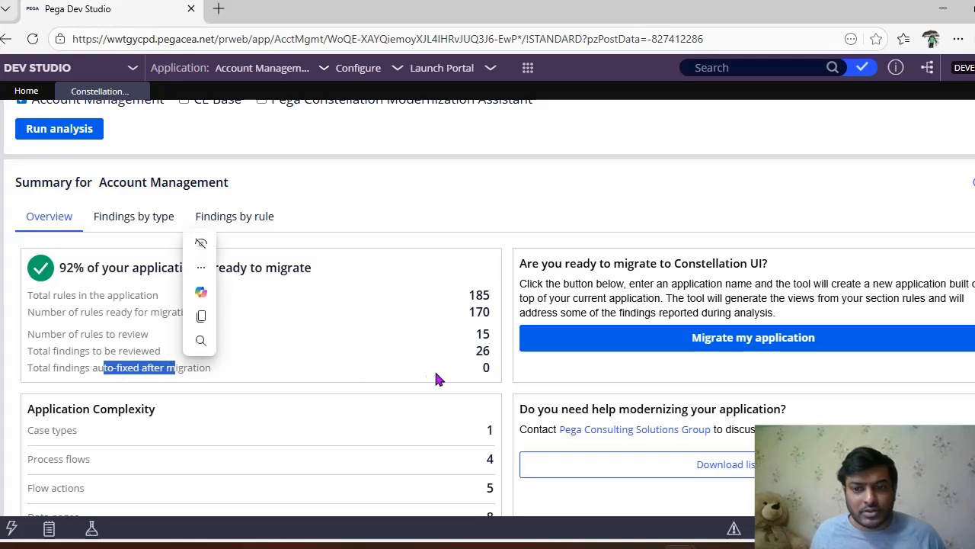
scroll(394, 366, "down", 2)
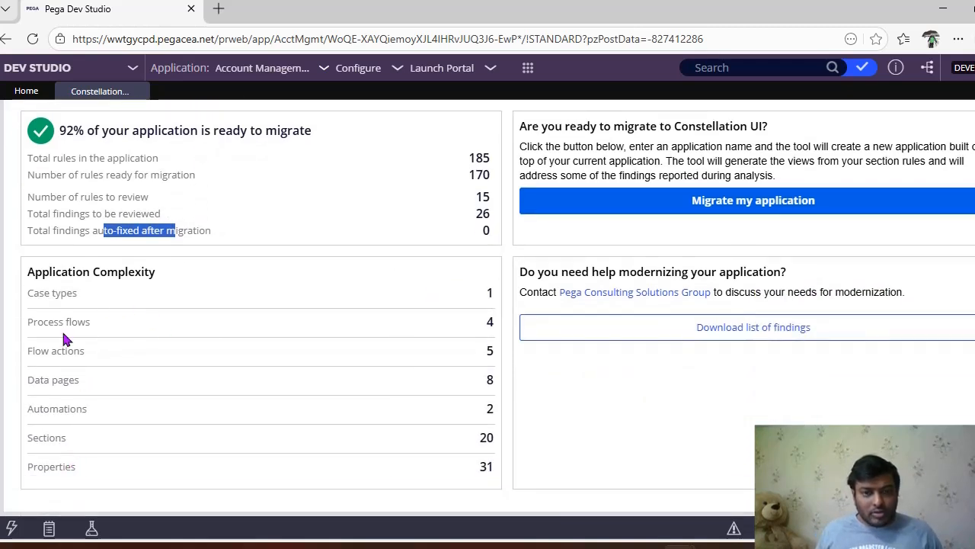
scroll(296, 410, "up", 3)
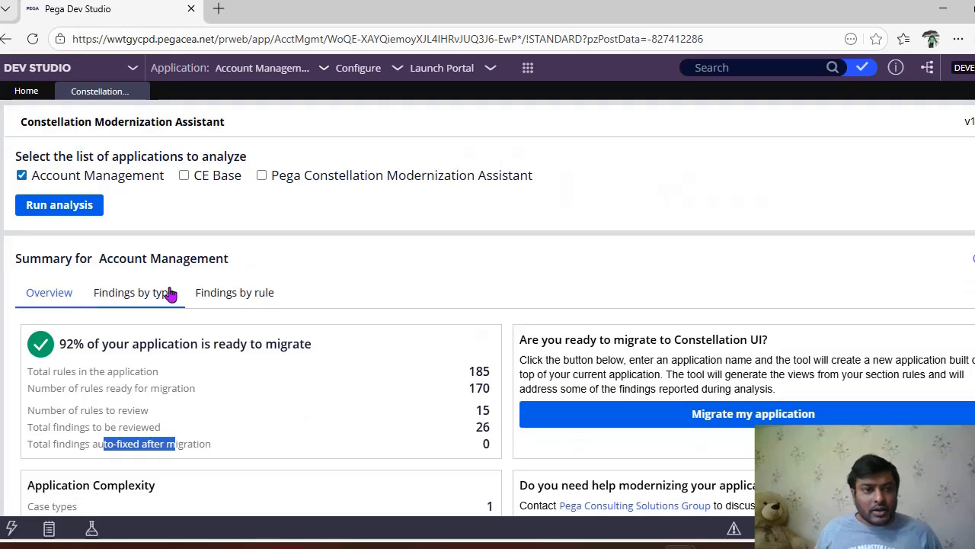
Step: Review the findings by type, reading the descriptions, severity and complexity listed under each rule type
left_click(124, 310)
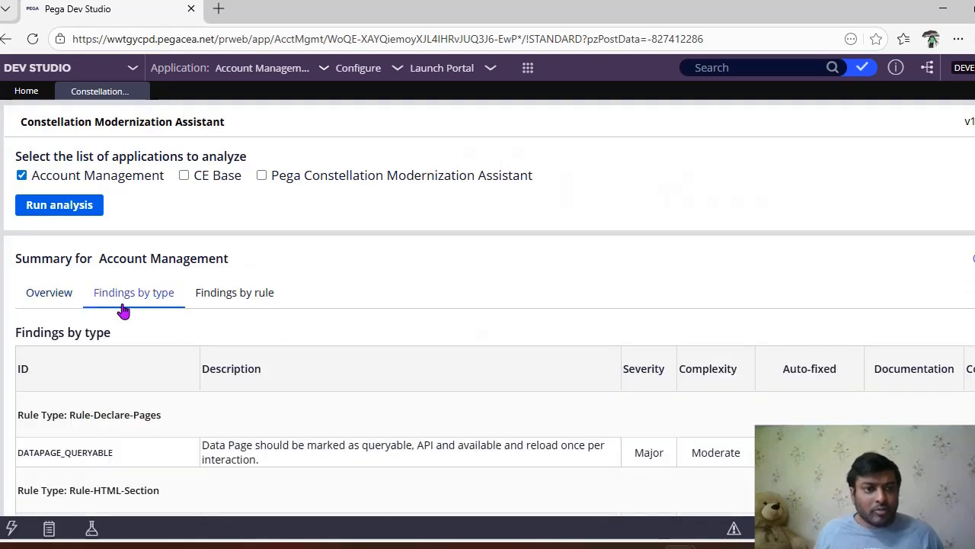
scroll(326, 335, "down", 1)
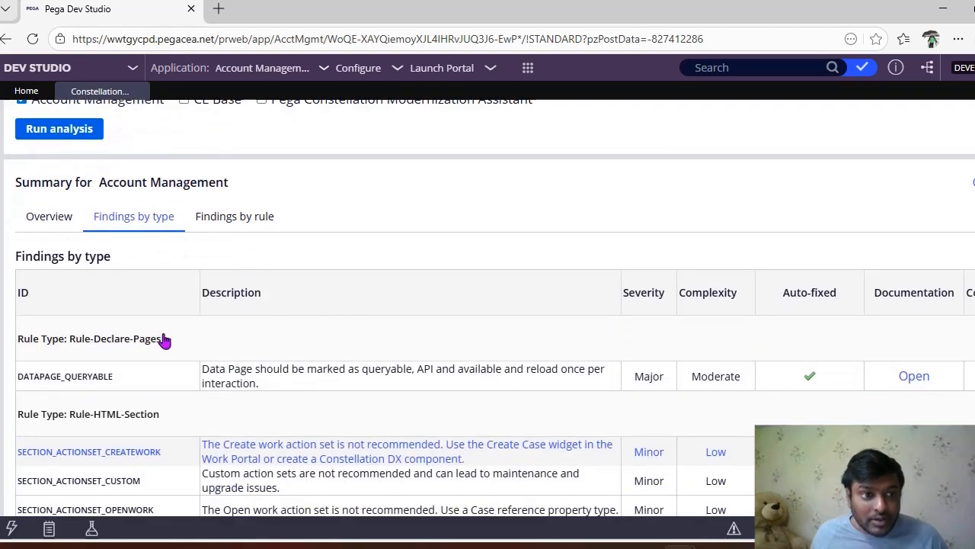
scroll(138, 355, "down", 2)
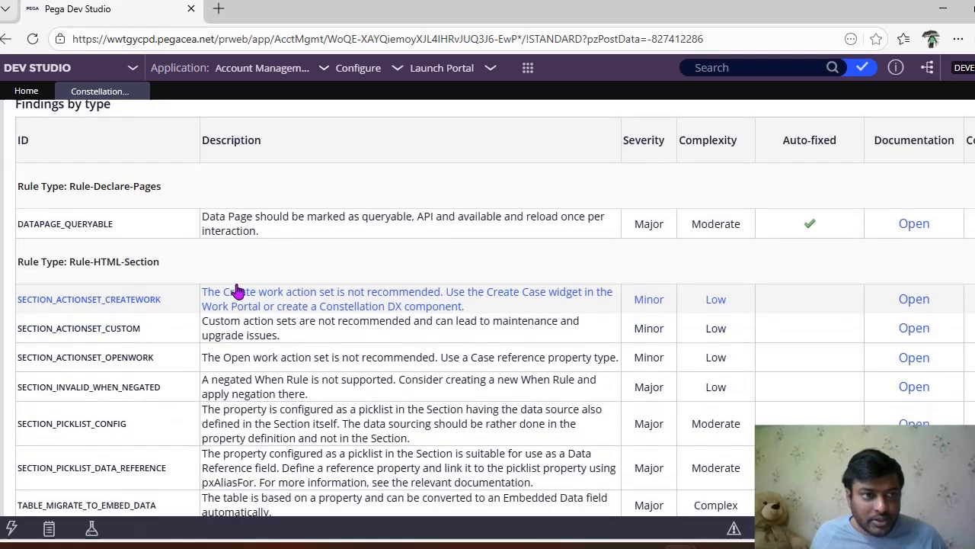
scroll(366, 333, "down", 4)
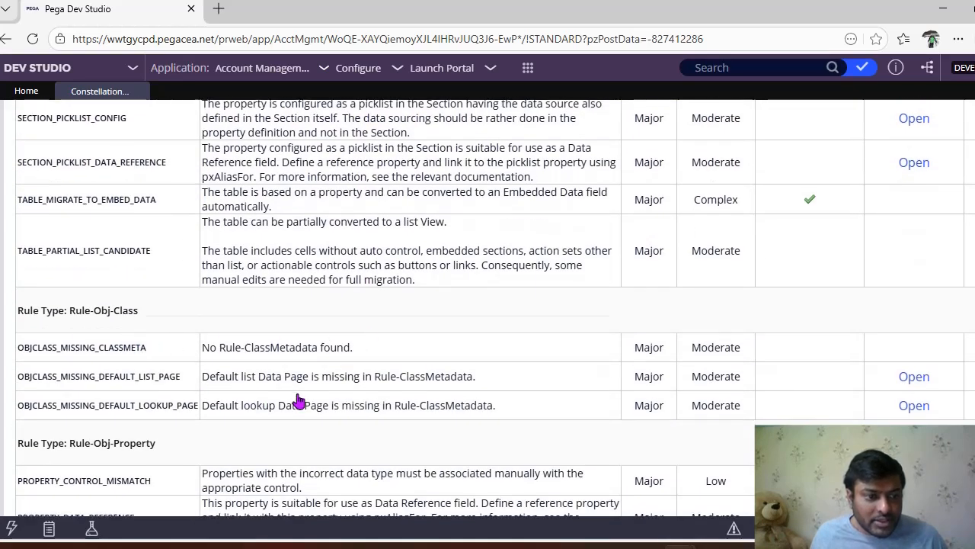
scroll(298, 399, "down", 2)
scroll(298, 400, "up", 10)
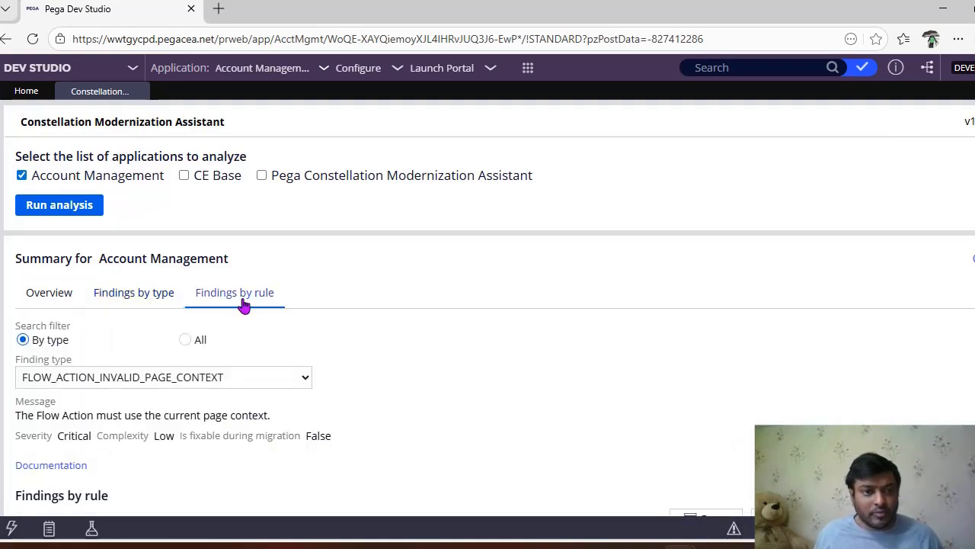
Step: Filter the findings by rule to the finding type PROPERTY_PICKLIST_MISSING_DP
scroll(453, 352, "down", 1)
left_click(298, 310)
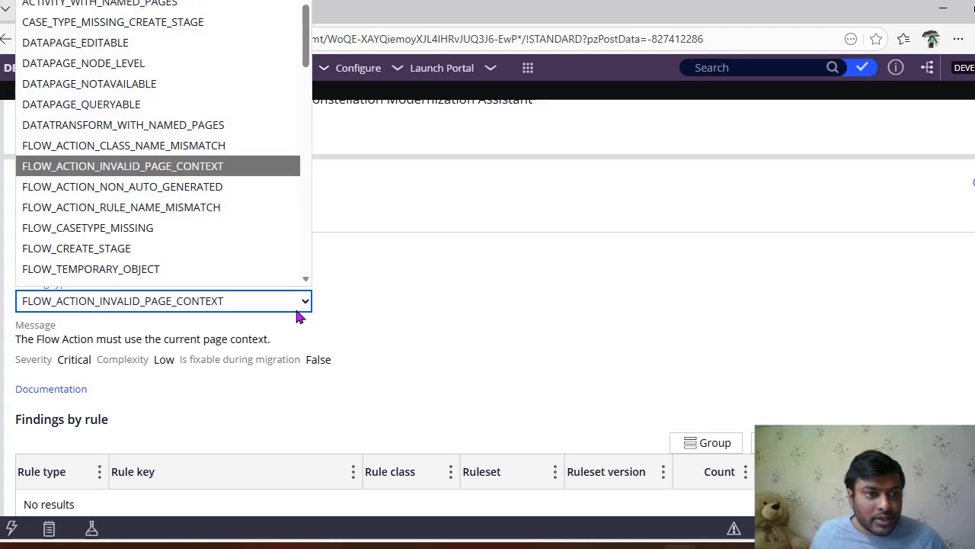
scroll(190, 229, "down", 5)
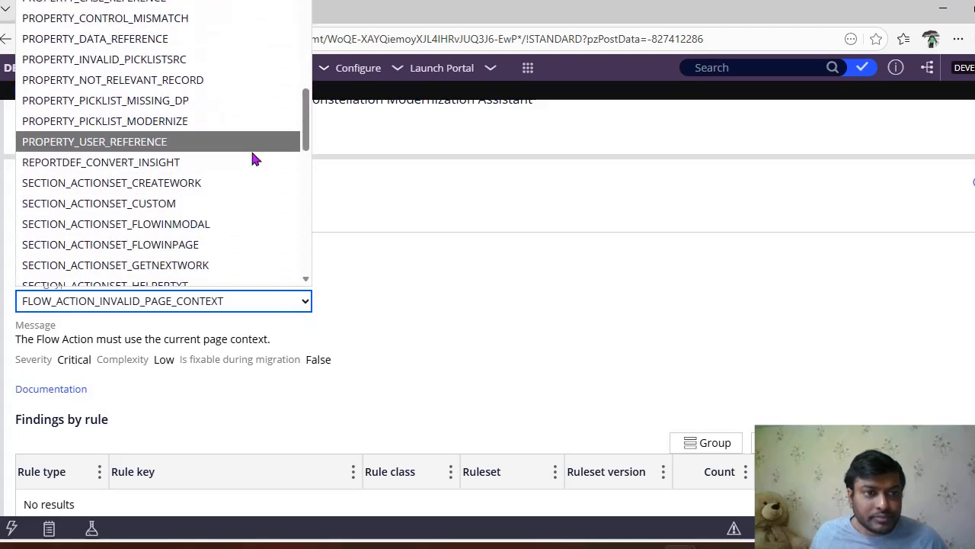
left_click(61, 109)
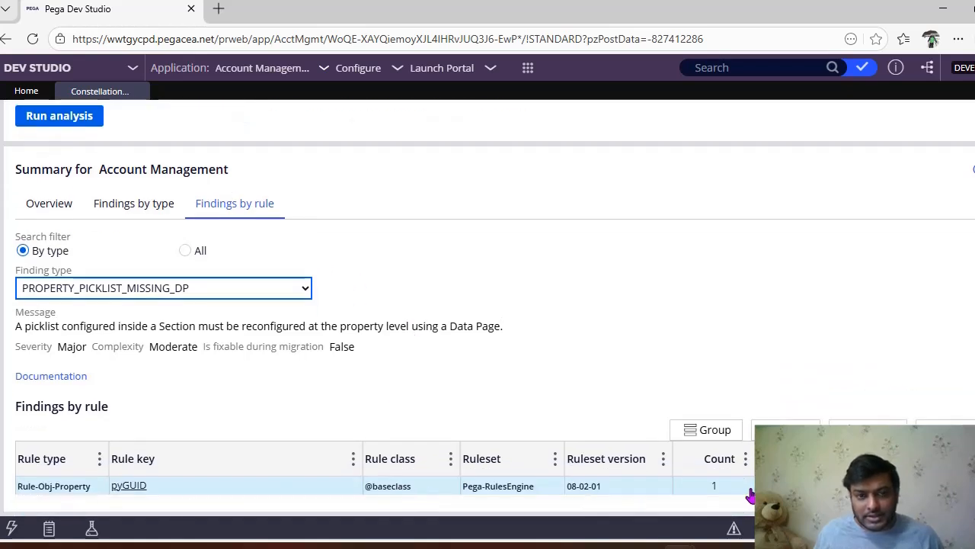
Step: Check the findings by rule for the types PROPERTY_USER_REFERENCE and PROPERTY_CASE_REFERENCE
left_click(290, 295)
scroll(218, 170, "down", 3)
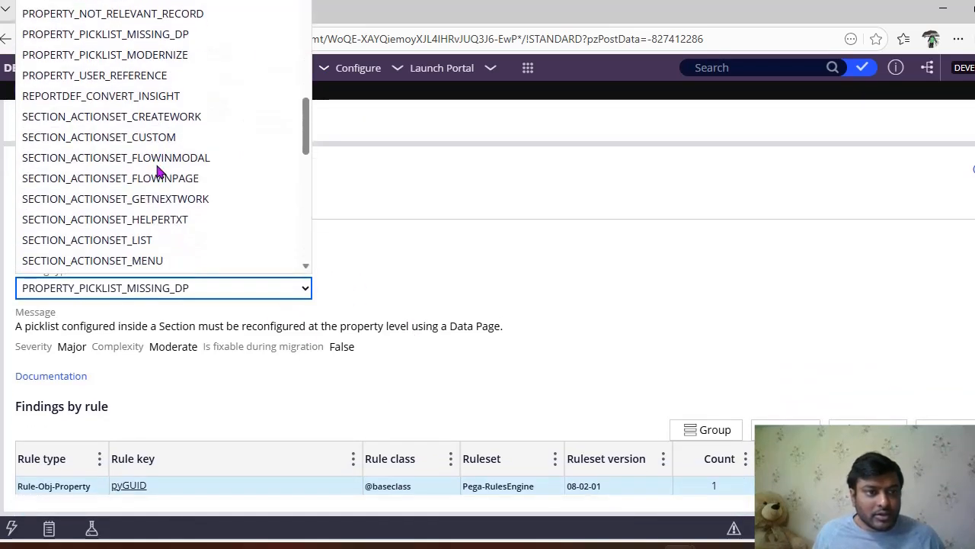
left_click(157, 79)
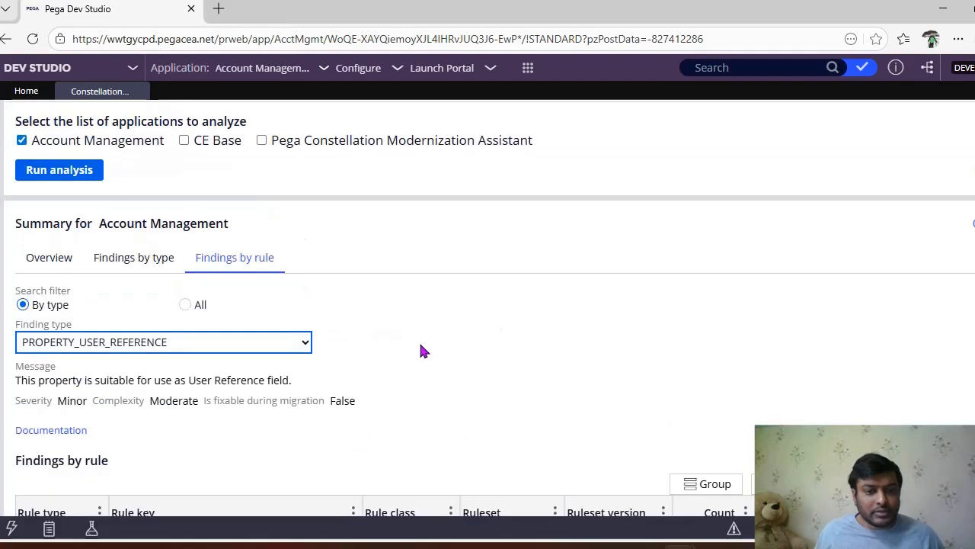
left_click(122, 268)
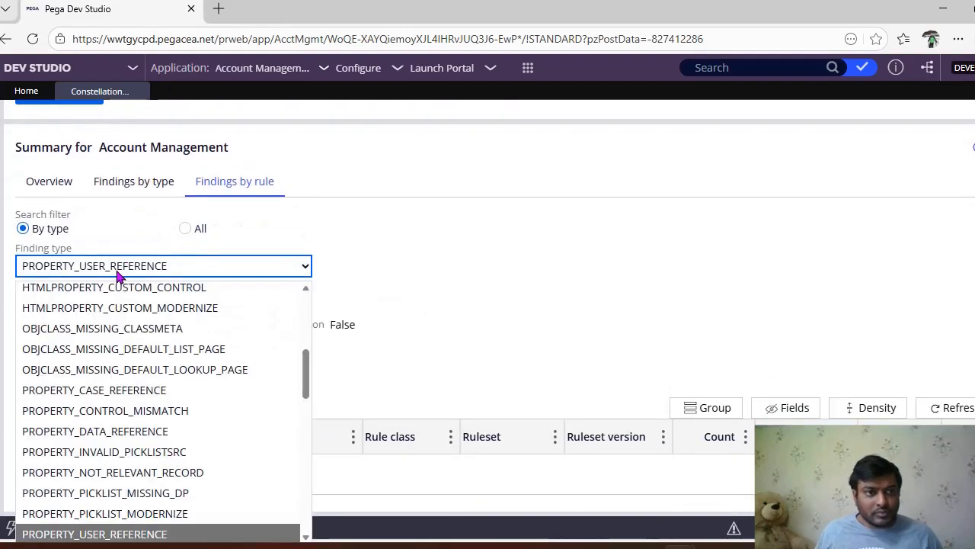
left_click(191, 394)
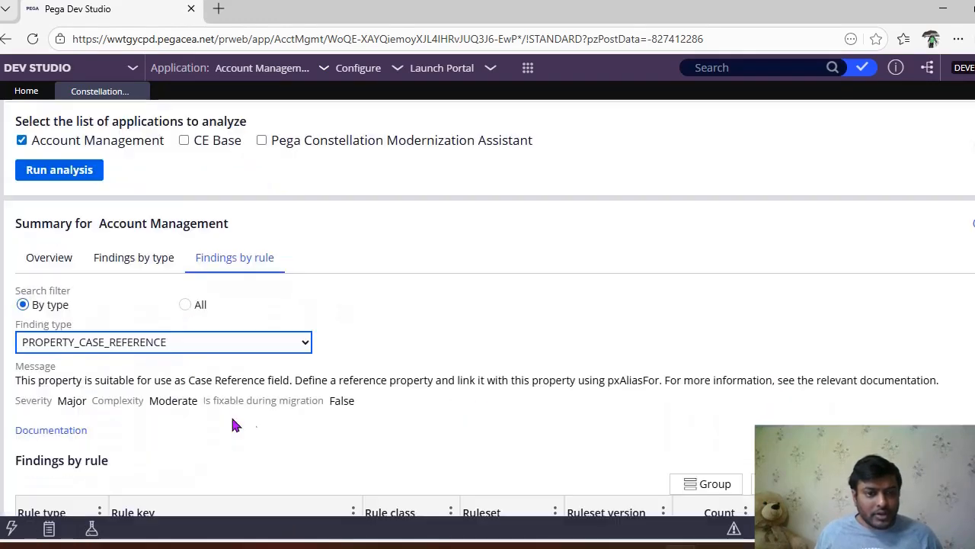
Step: Filter the findings by rule to SECTION_PICKLIST_USER_REFERENCE and review its message, severity and results
left_click(241, 271)
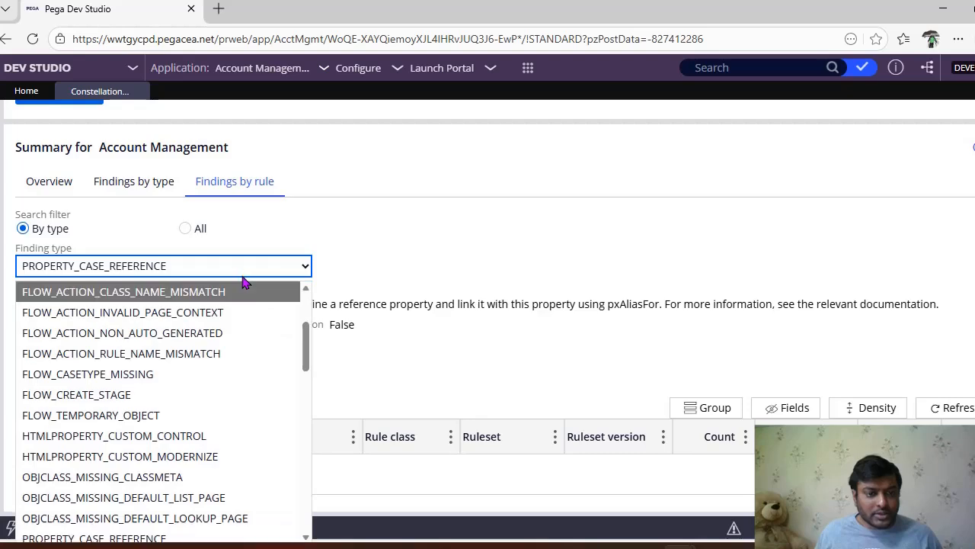
scroll(243, 370, "down", 10)
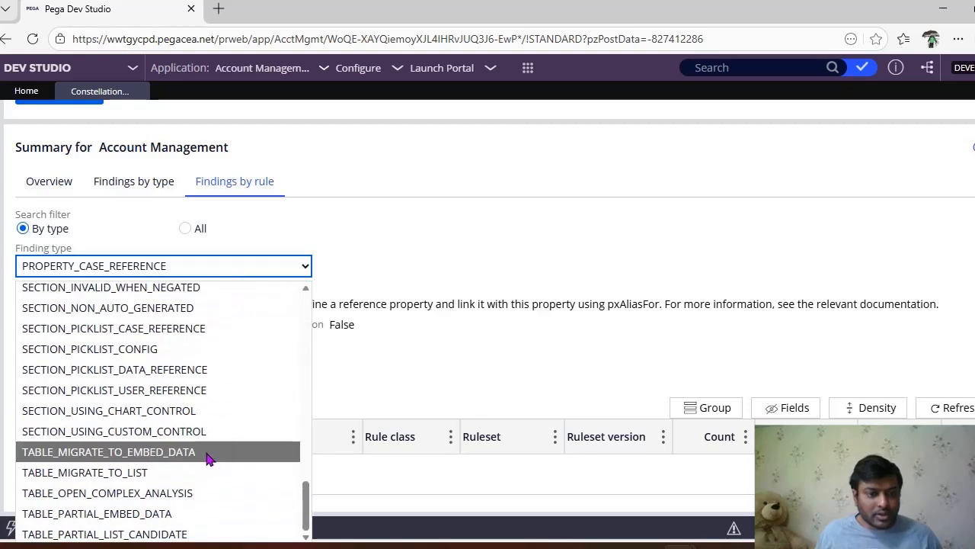
left_click(207, 390)
scroll(297, 394, "up", 1)
scroll(299, 401, "down", 1)
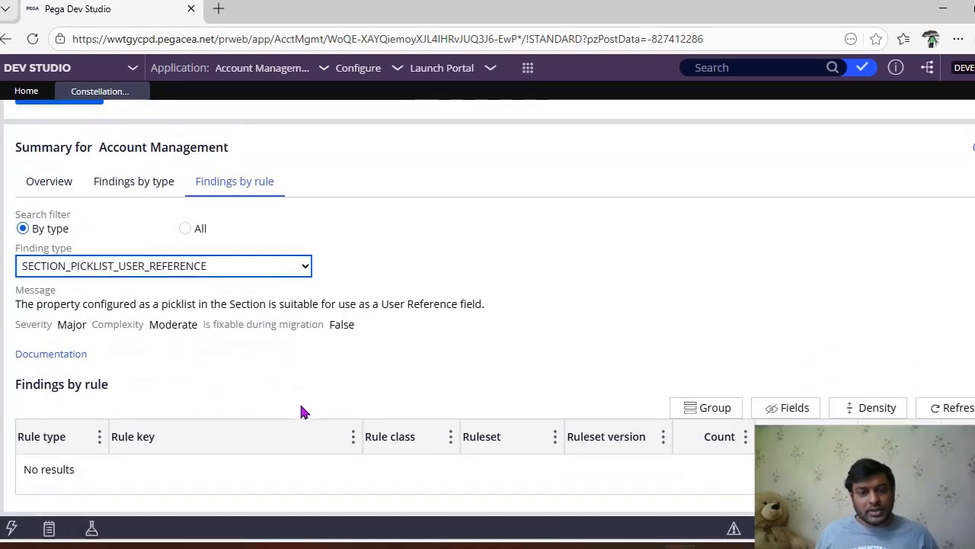
scroll(342, 409, "up", 1)
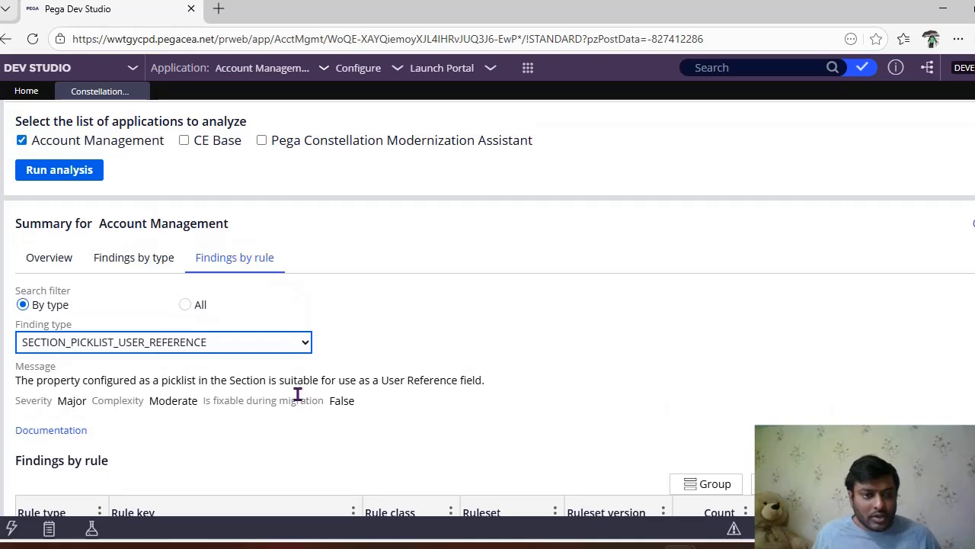
scroll(340, 457, "down", 1)
scroll(301, 442, "up", 2)
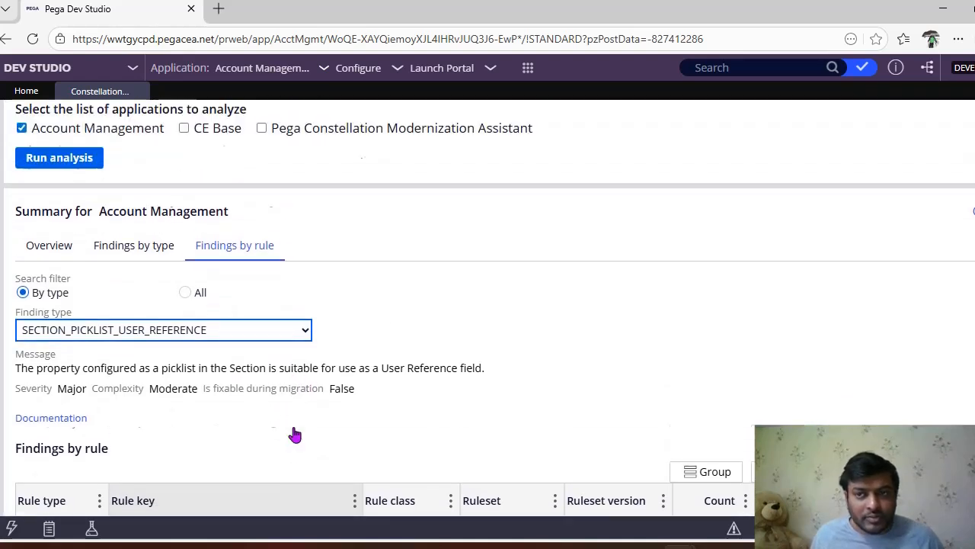
Step: Return to the analysis overview, download the list of findings and open the ModernizationResults xlsx file
left_click(66, 297)
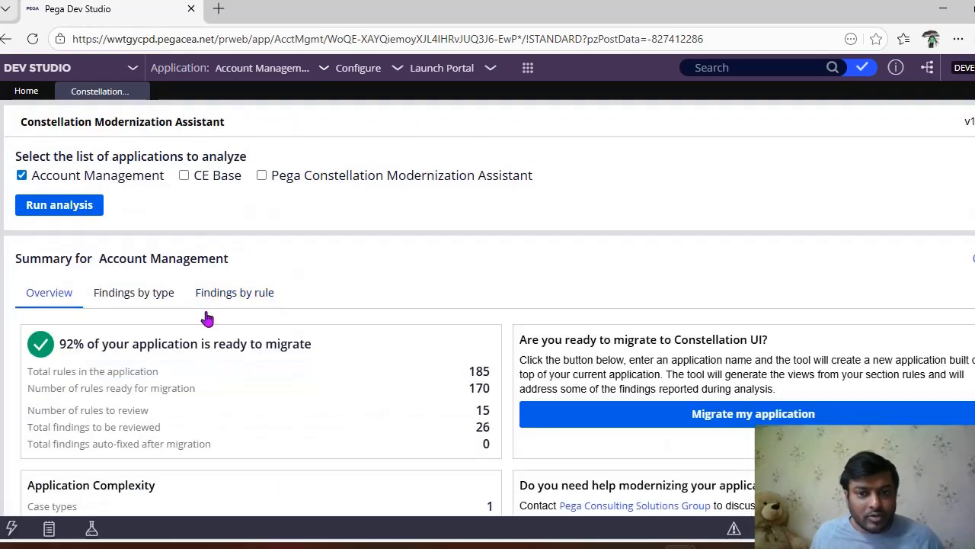
scroll(362, 325, "down", 3)
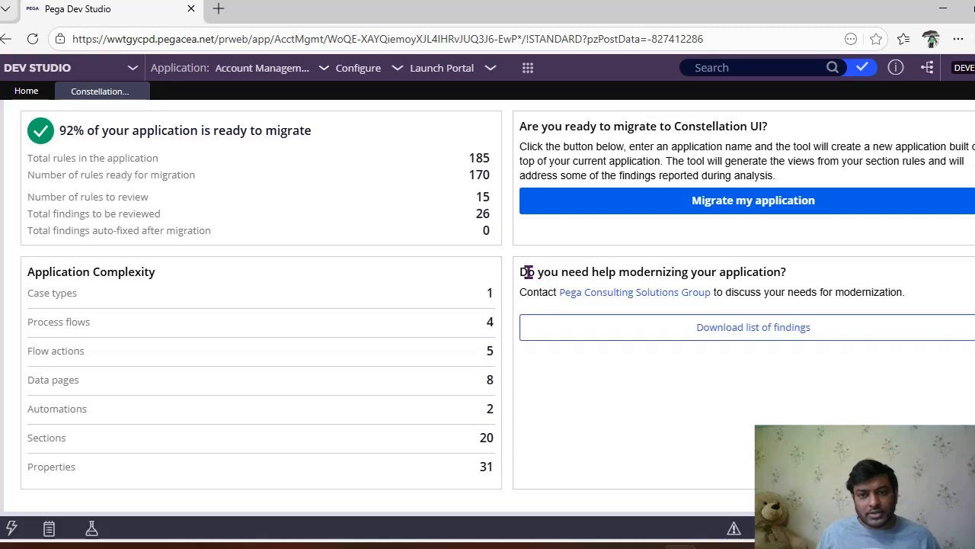
left_click(743, 338)
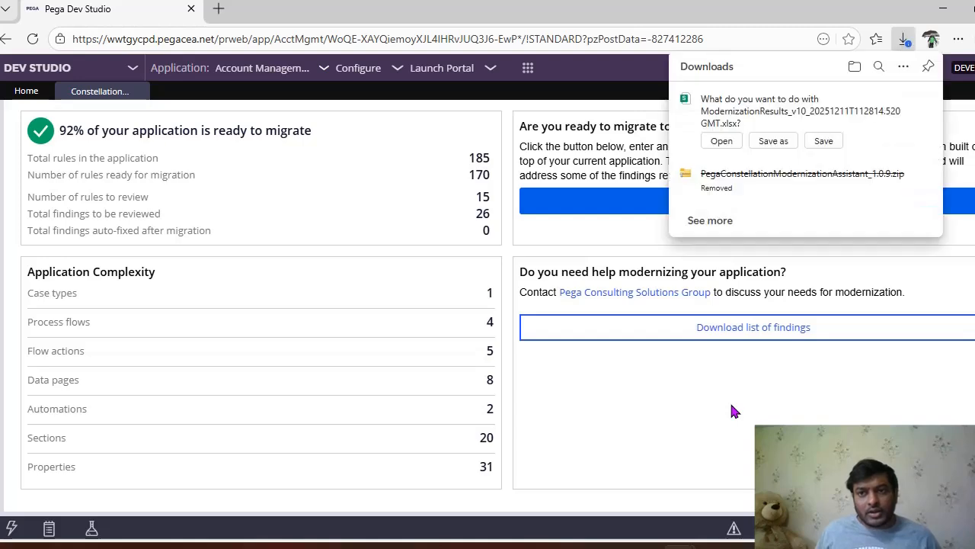
left_click(728, 140)
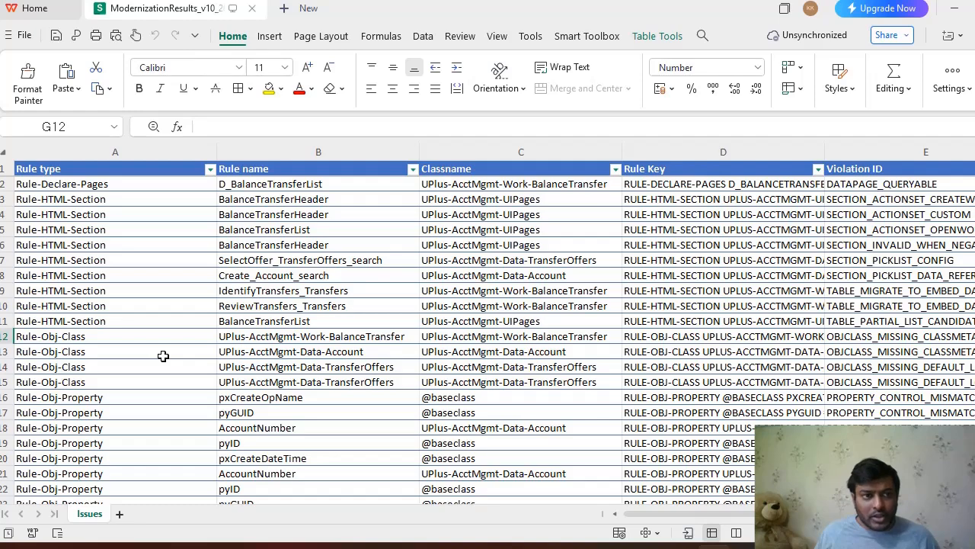
Step: Look through the Issues sheet of the findings workbook, checking the rule types, rule names, classes and violation IDs
scroll(163, 356, "down", 4)
scroll(163, 356, "up", 4)
scroll(164, 356, "down", 4)
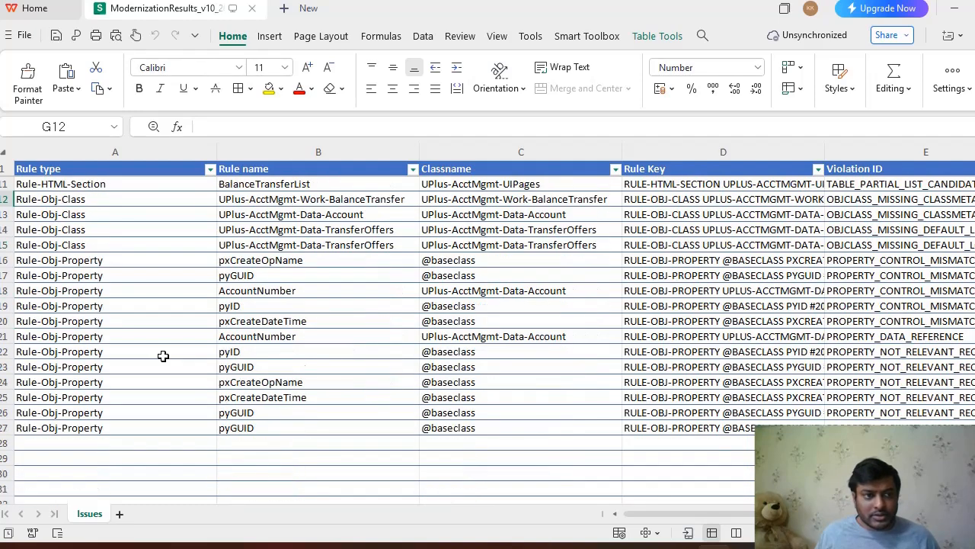
scroll(170, 397, "up", 4)
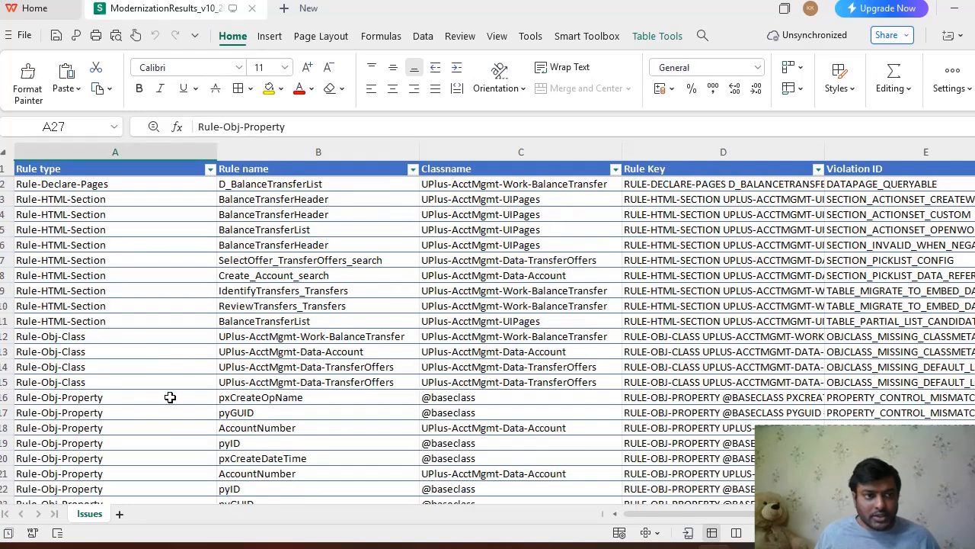
Step: Return to the analysis overview in Pega Dev Studio and check the total number of findings to be reviewed
left_click(952, 12)
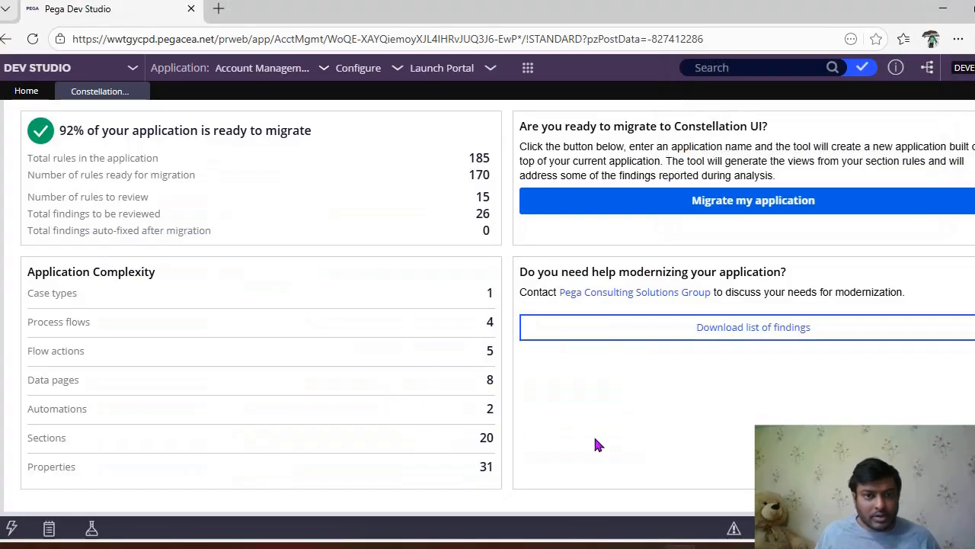
scroll(595, 443, "up", 1)
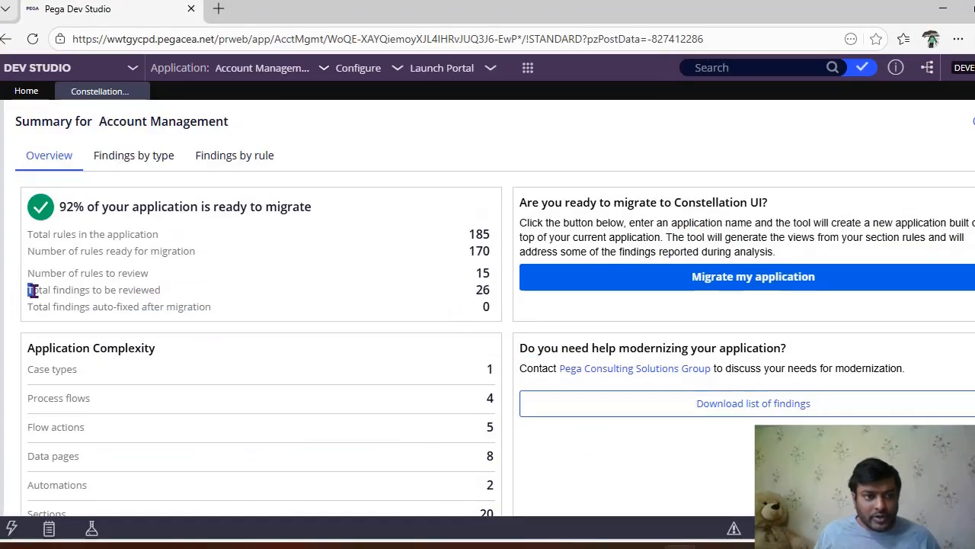
left_click_drag(30, 290, 157, 291)
left_click(473, 295)
left_click_drag(472, 290, 493, 291)
scroll(471, 429, "up", 2)
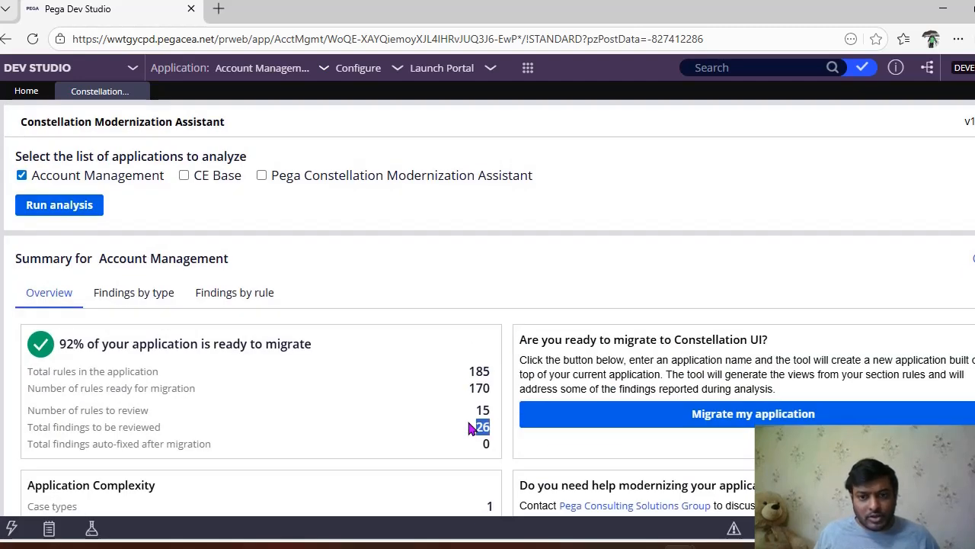
Step: Show the findings by type and look through the rule types, descriptions, severity and complexity
left_click(129, 298)
scroll(277, 330, "down", 2)
scroll(862, 309, "down", 1)
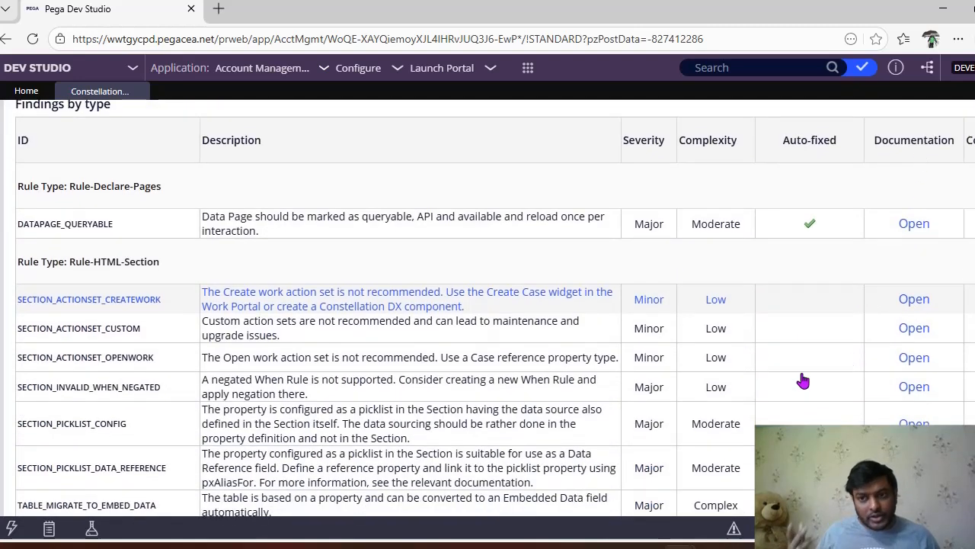
scroll(803, 381, "down", 2)
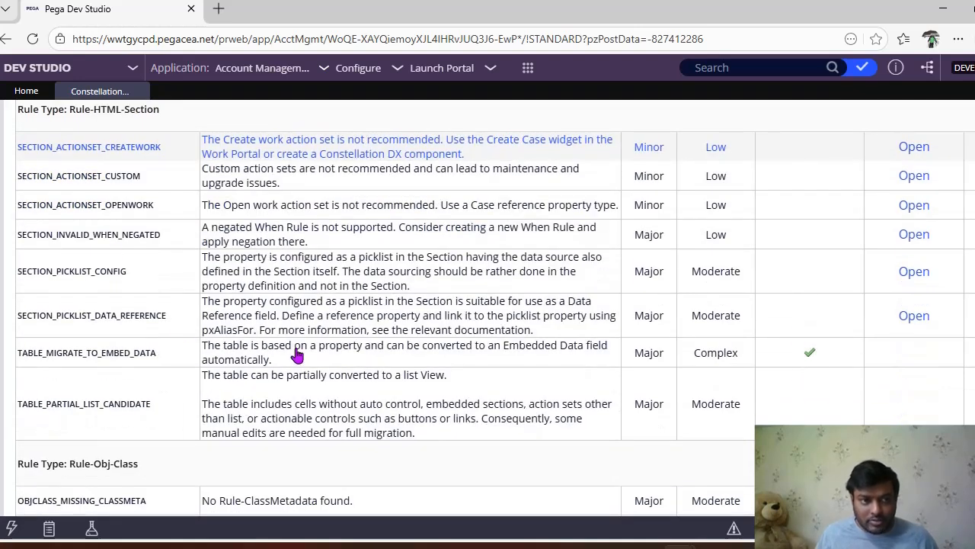
Step: Open the documentation for the DATAPAGE_QUERYABLE finding, check its topic and return to the findings
scroll(305, 350, "up", 1)
left_click(914, 148)
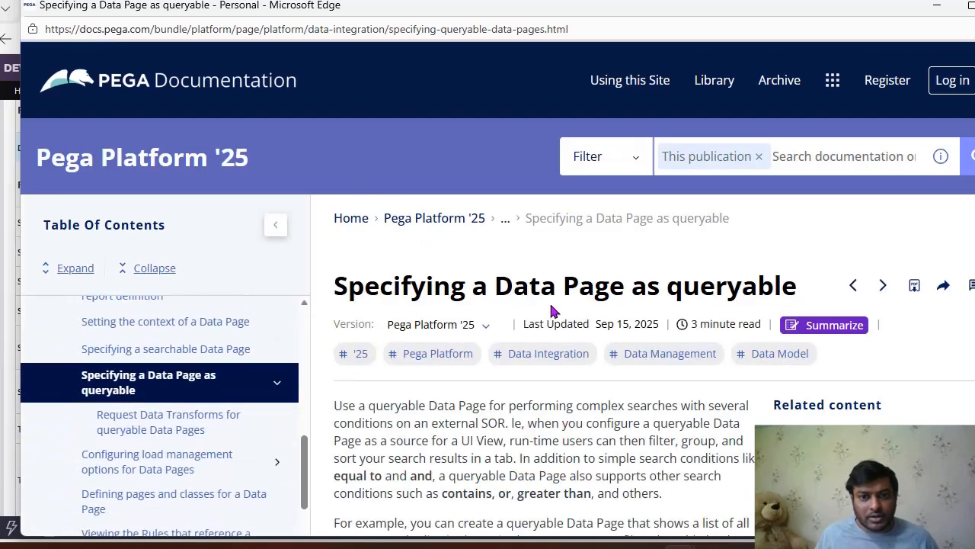
left_click_drag(392, 287, 793, 288)
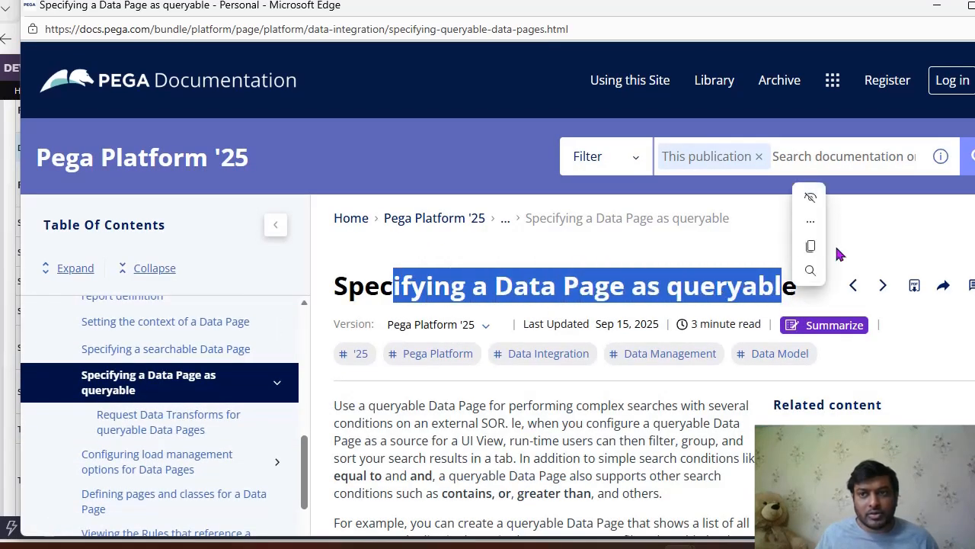
left_click(938, 7)
Step: Open the documentation for the SECTION_PICKLIST_DATA_REFERENCE finding, check its topic and return to the findings
scroll(609, 392, "down", 2)
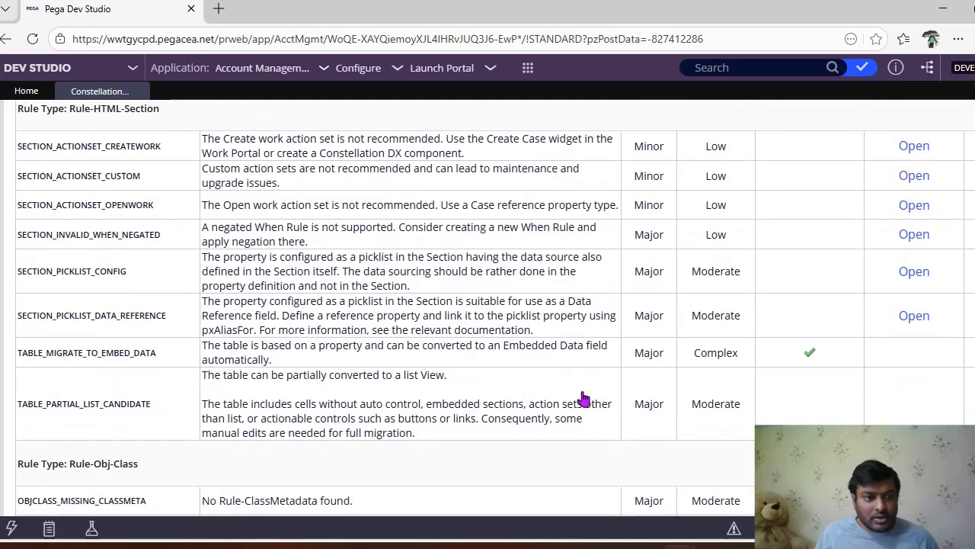
left_click(907, 317)
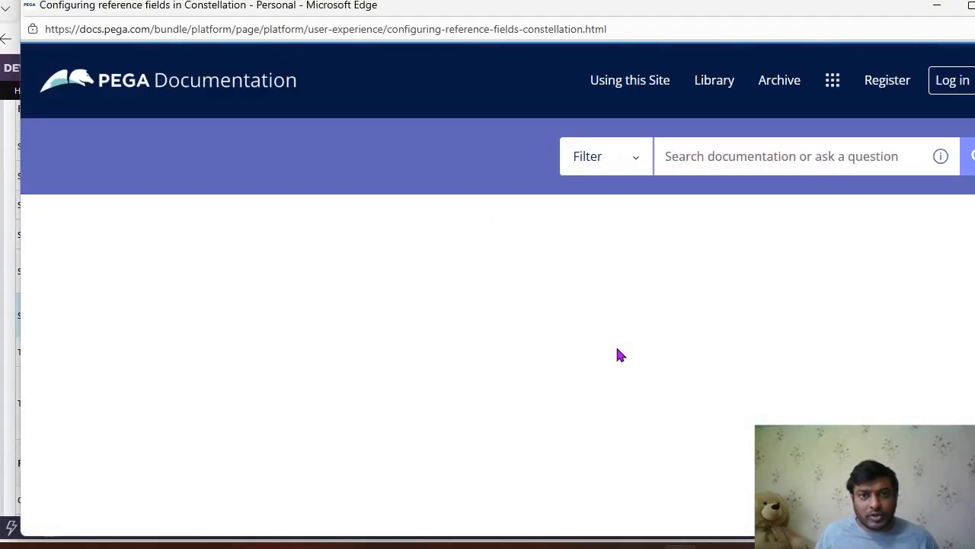
left_click_drag(350, 285, 905, 294)
left_click(937, 8)
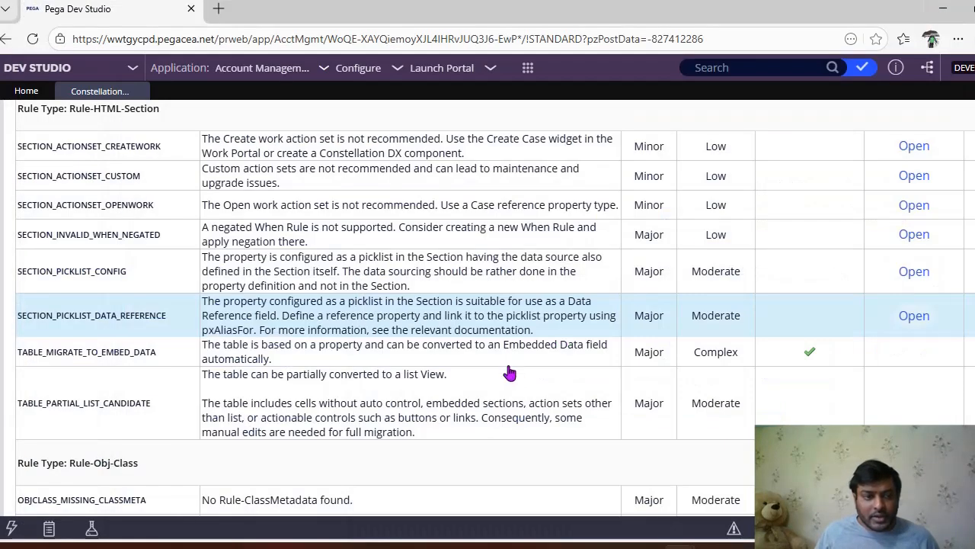
Step: Read the documentation for the OBJCLASS_MISSING_DEFAULT_LOOKUP_PAGE finding on creating a Data Page, and return to the findings
scroll(509, 375, "down", 4)
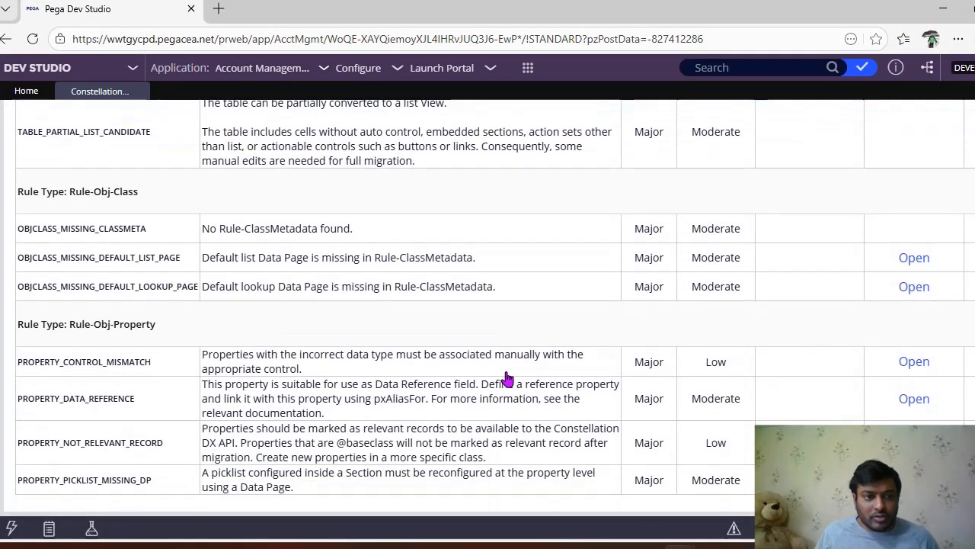
left_click(915, 286)
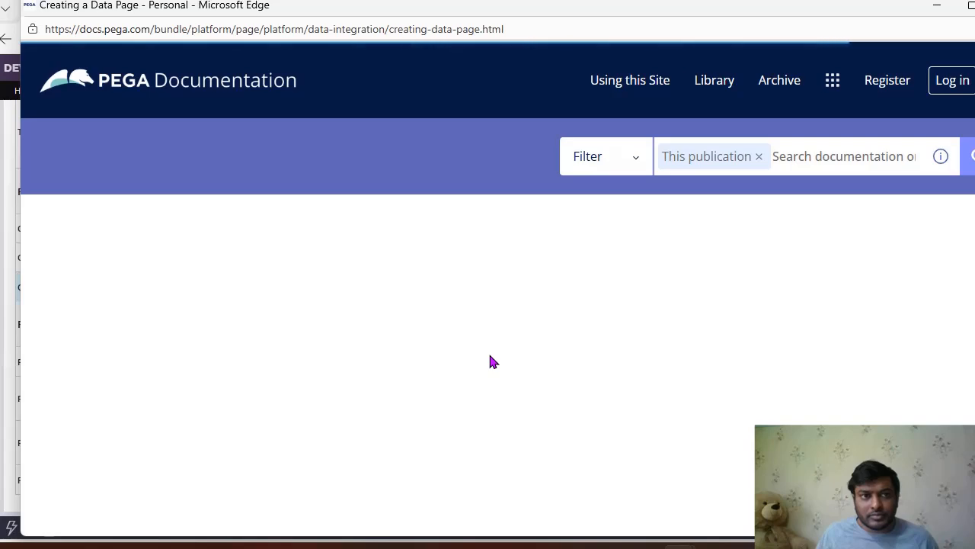
scroll(492, 360, "down", 5)
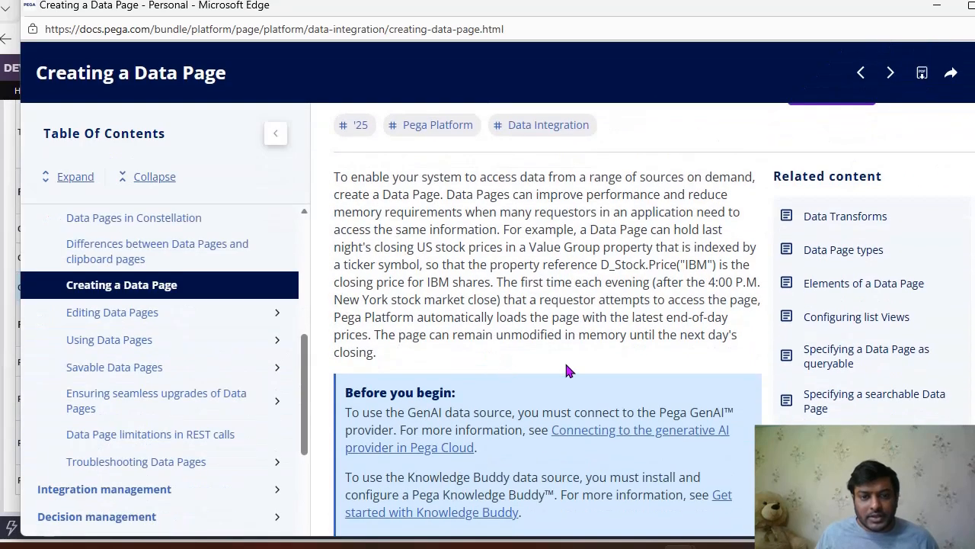
scroll(585, 353, "down", 5)
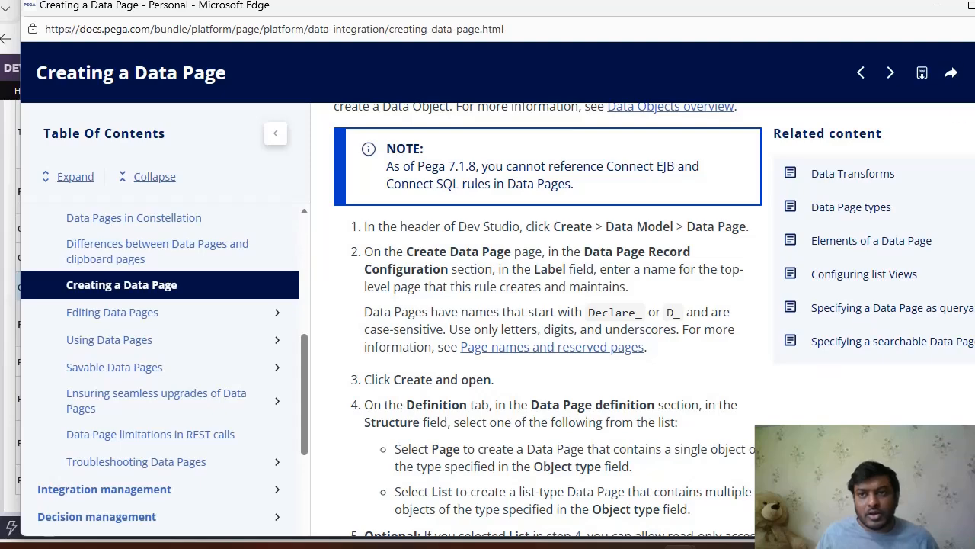
left_click(937, 6)
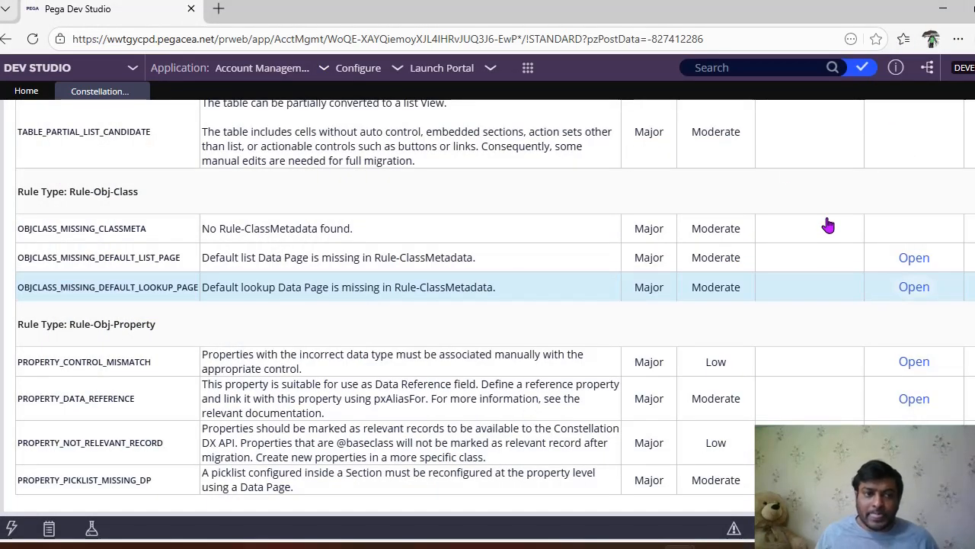
Step: Read the documentation for the PROPERTY_DATA_REFERENCE finding on configuring reference fields, and return to the findings
left_click(911, 402)
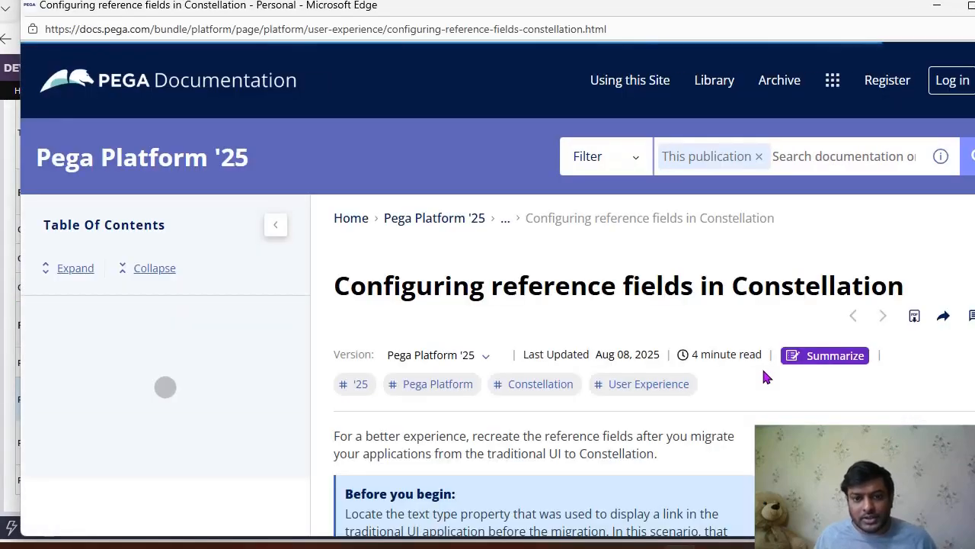
scroll(766, 376, "down", 2)
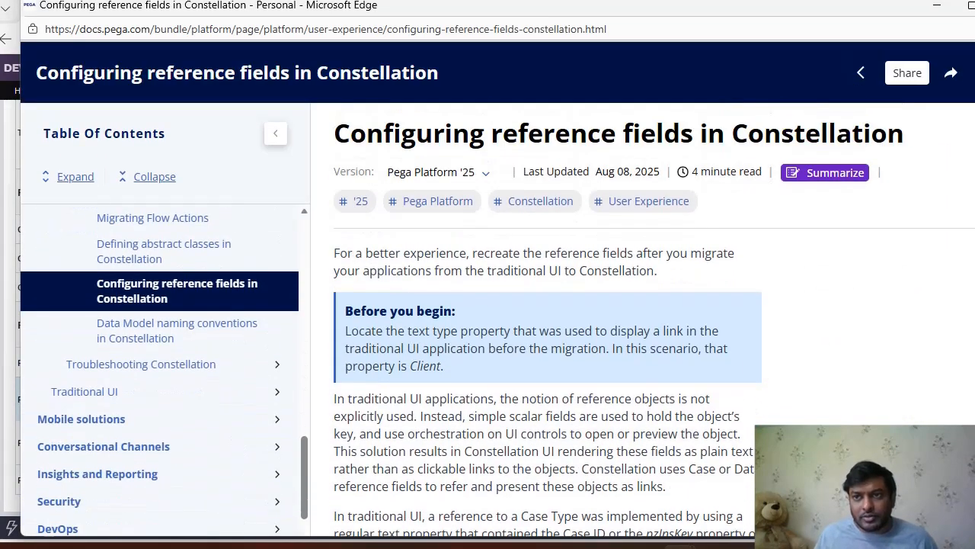
key("alt+Tab")
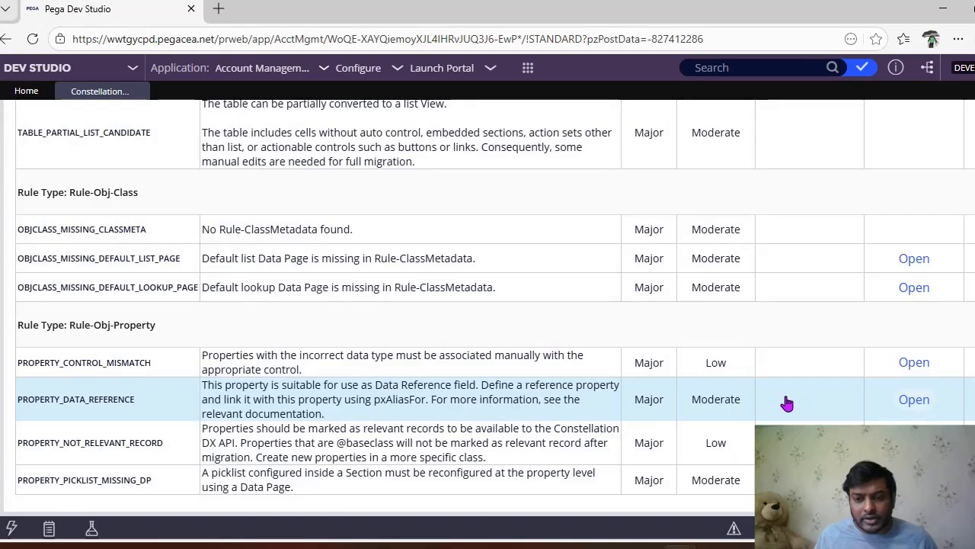
Step: Examine the complexity, auto-fixed status and count of the findings across all rule types
scroll(784, 399, "up", 5)
scroll(787, 404, "up", 5)
left_click(719, 383)
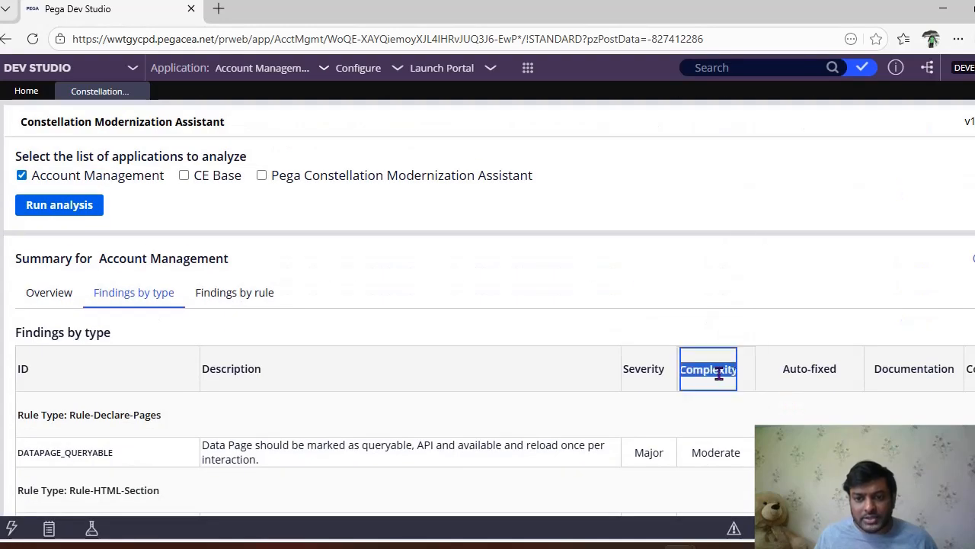
scroll(777, 366, "down", 6)
scroll(794, 324, "down", 1)
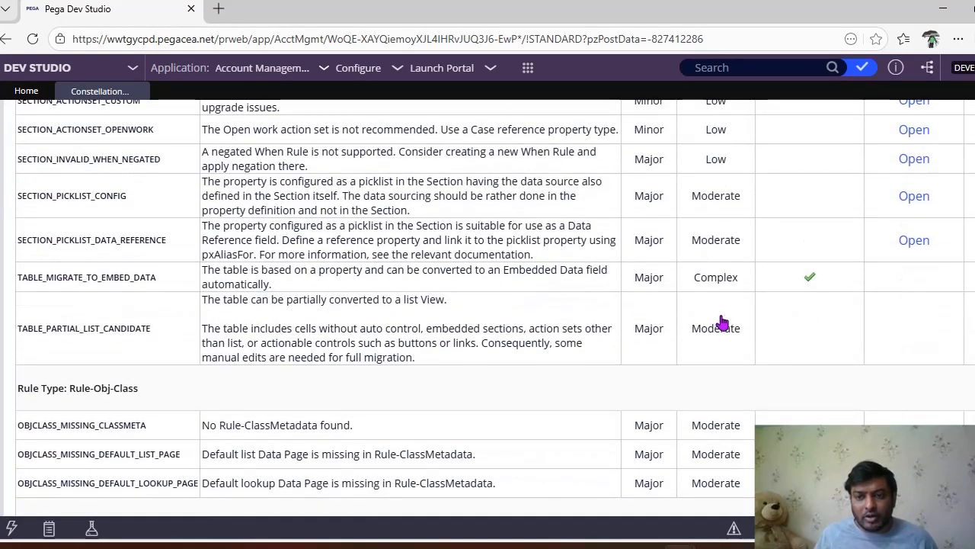
scroll(749, 426, "down", 2)
scroll(749, 427, "up", 3)
scroll(496, 305, "up", 4)
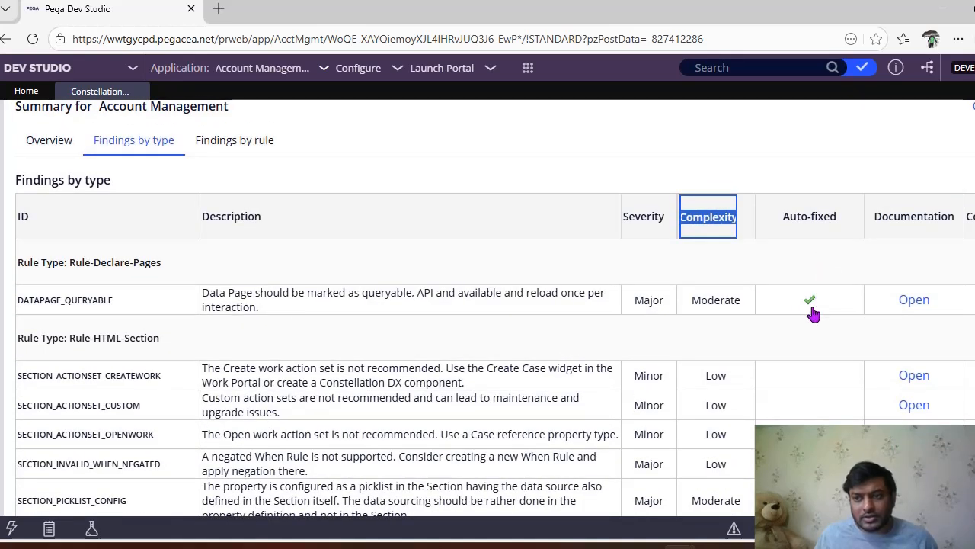
left_click(648, 6)
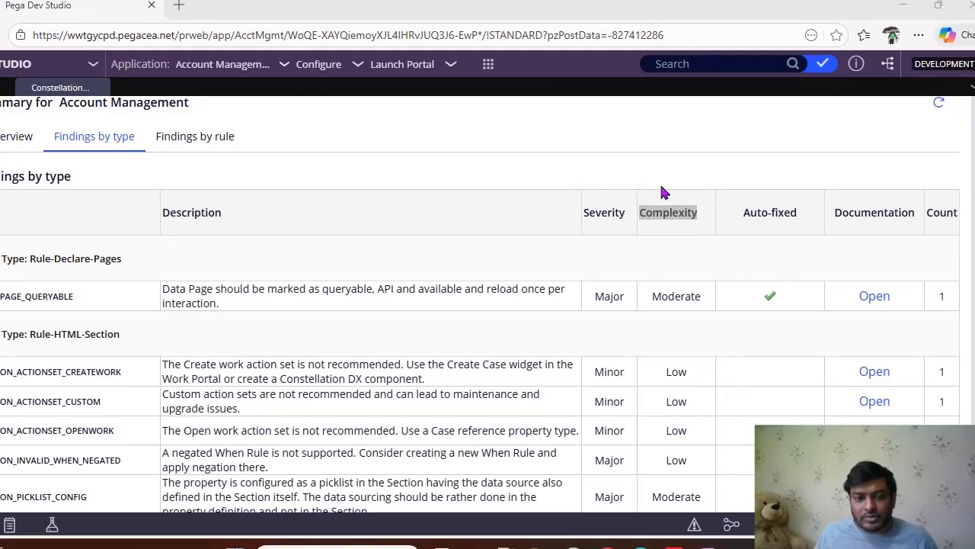
scroll(691, 255, "down", 7)
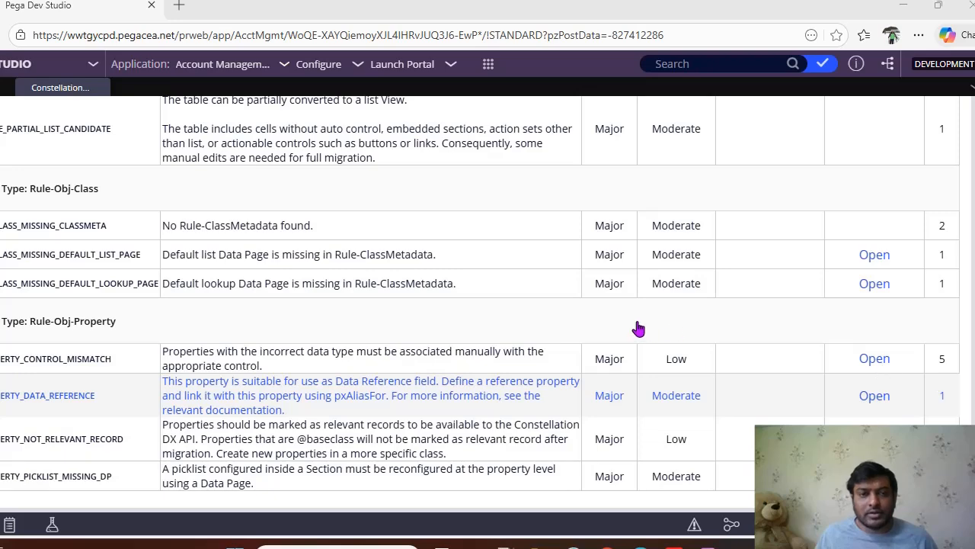
scroll(639, 328, "up", 10)
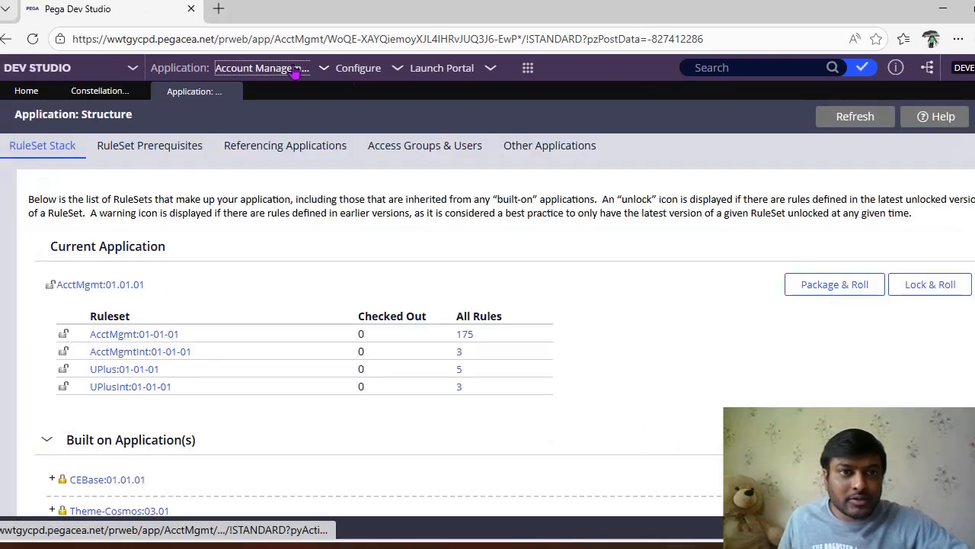
Step: Open the RuleSet Stack in the structure of the Account Management application
mouse_move(365, 70)
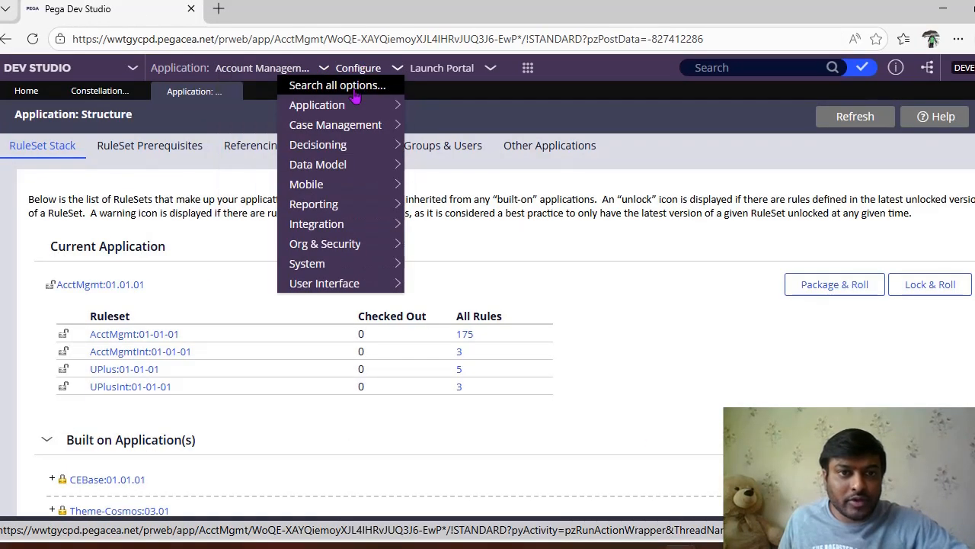
mouse_move(352, 102)
mouse_move(438, 122)
left_click(577, 131)
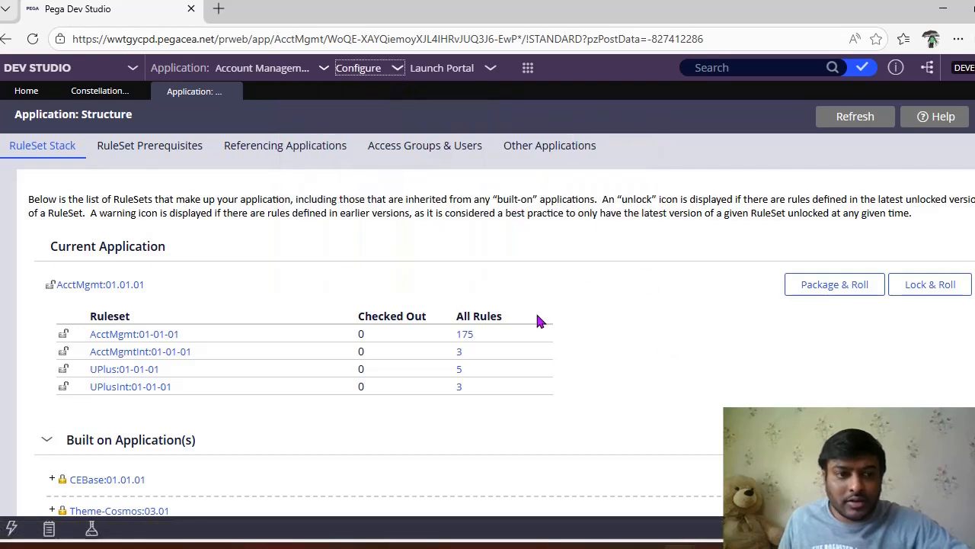
Step: Start Lock & Roll for AcctMgmt:01.01.01 and mark the AcctMgmt, AcctMgmtInt, UPlus and UPlusInt rulesets for locking
left_click(931, 285)
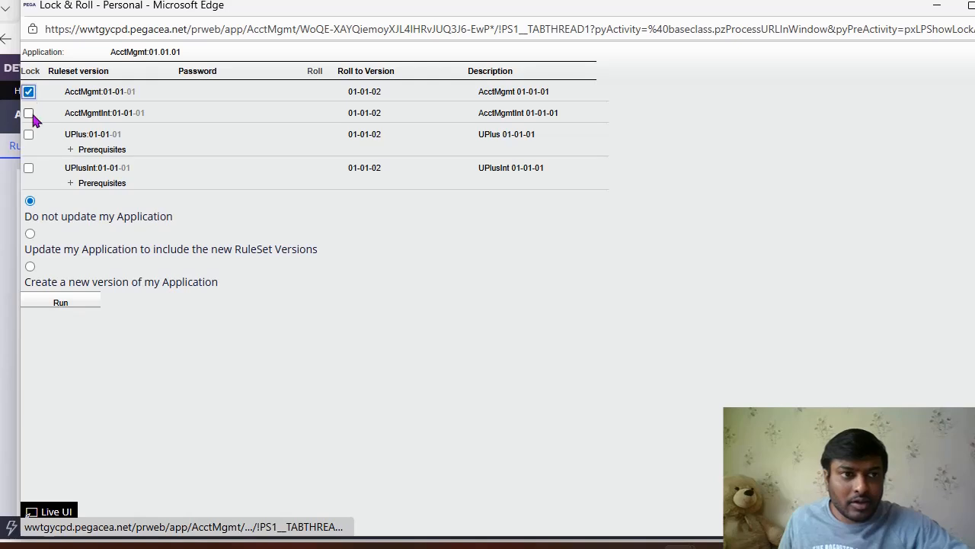
left_click(28, 113)
left_click(29, 143)
left_click(29, 180)
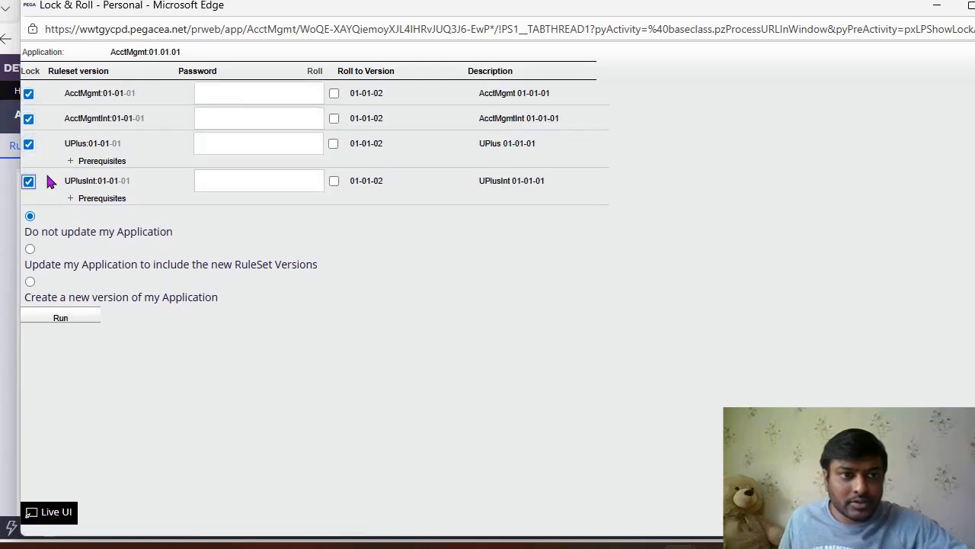
Step: Enter the same lock password for the AcctMgmt, AcctMgmtInt, UPlus and UPlusInt ruleset versions
left_click(228, 100)
type("pe")
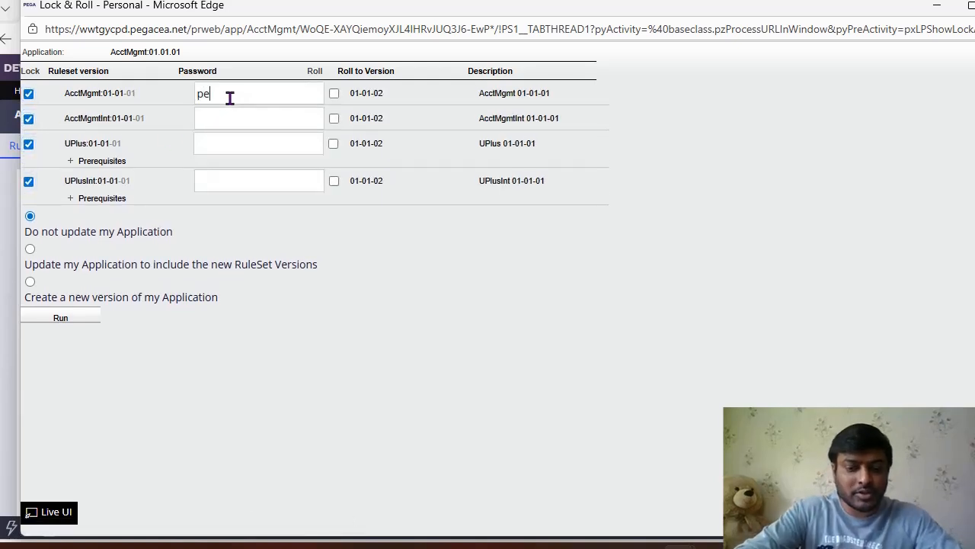
type("ga123$")
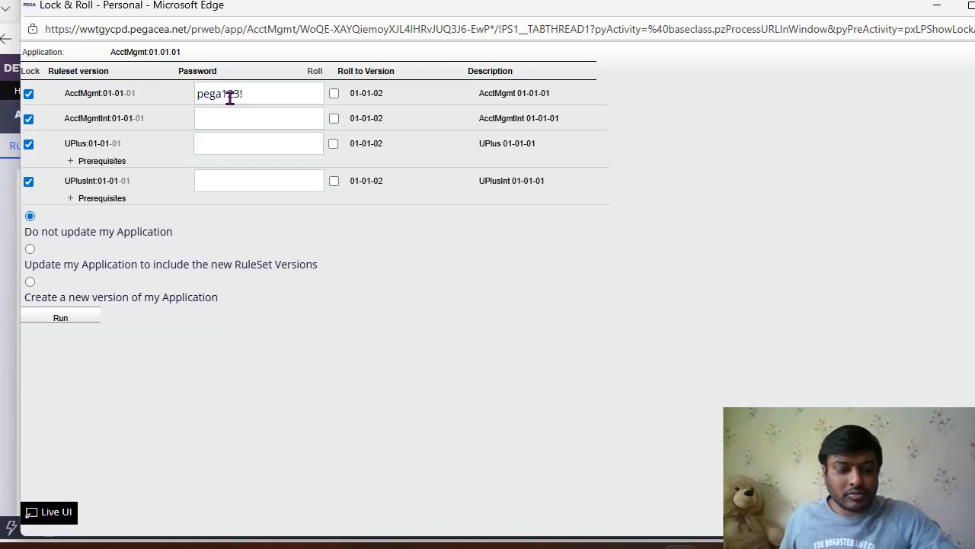
key("ctrl+a")
left_click(234, 124)
key("ctrl+v")
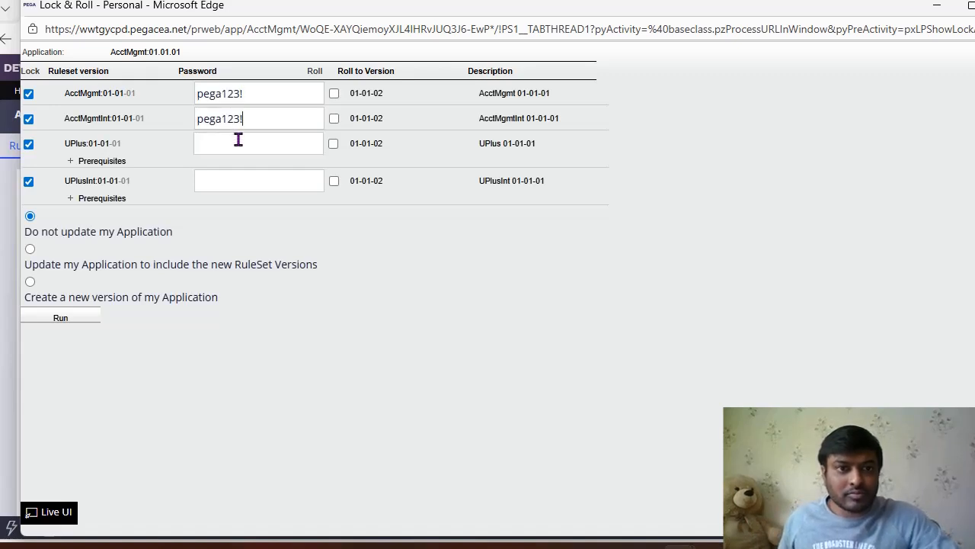
key("ctrl+v")
left_click(242, 177)
key("ctrl+v")
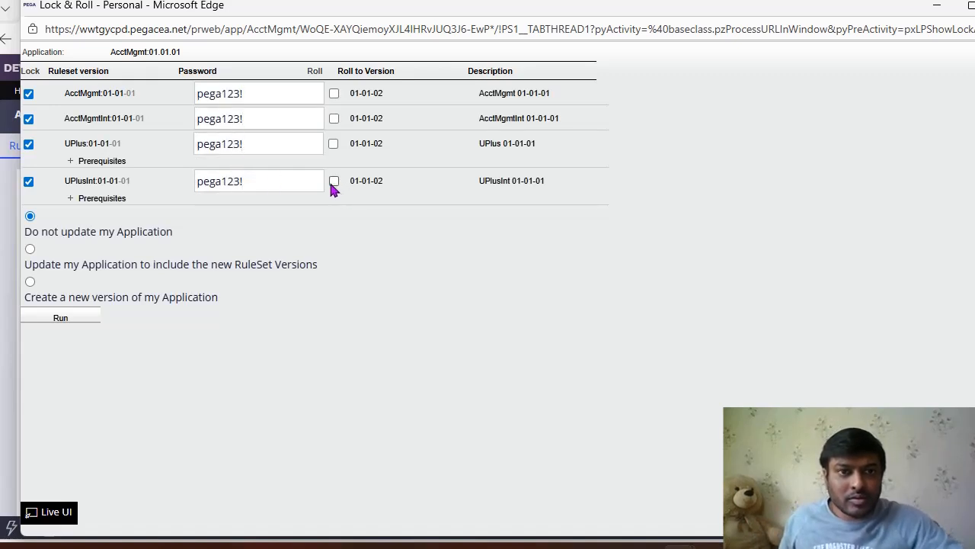
Step: Set all four rulesets to roll to version 01-01-02 and run the Lock & Roll
left_click(334, 181)
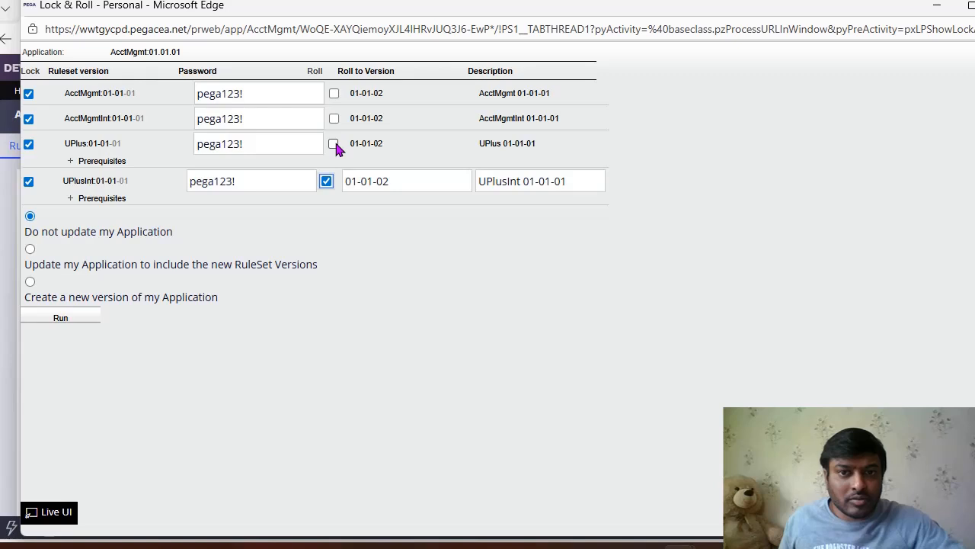
left_click(334, 144)
left_click(334, 119)
left_click(334, 93)
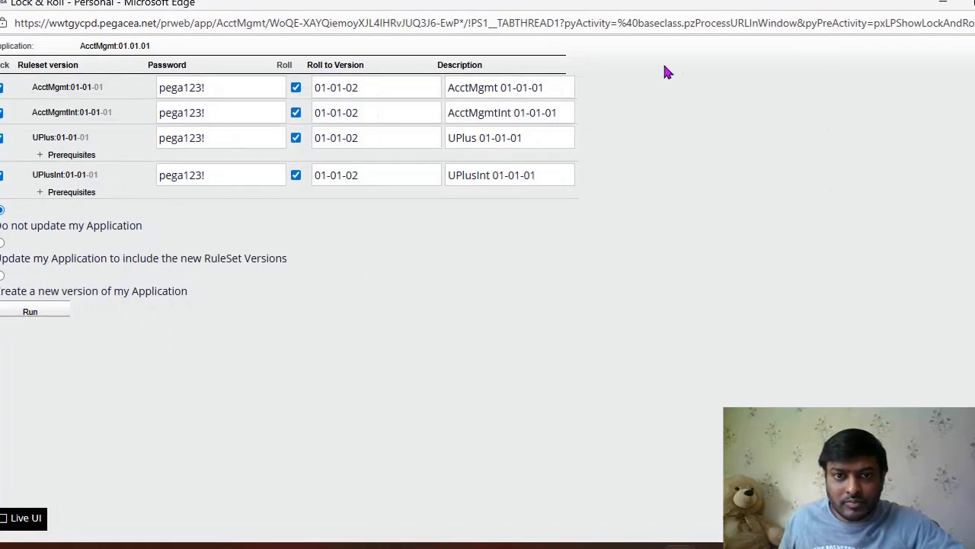
left_click(35, 313)
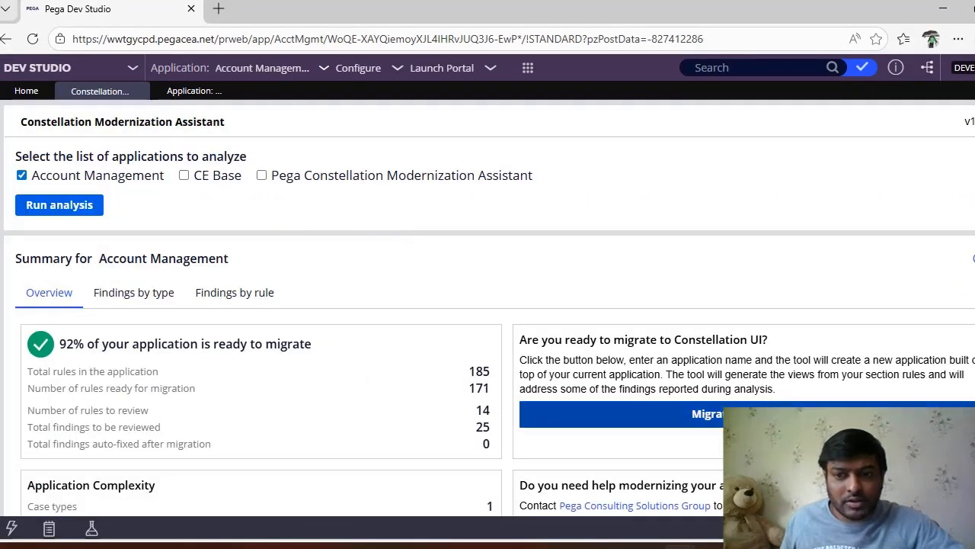
Step: Migrate the application to Constellation UI under the name "Demo Account Management", storing the migrated rules in a new ruleset
left_click(754, 415)
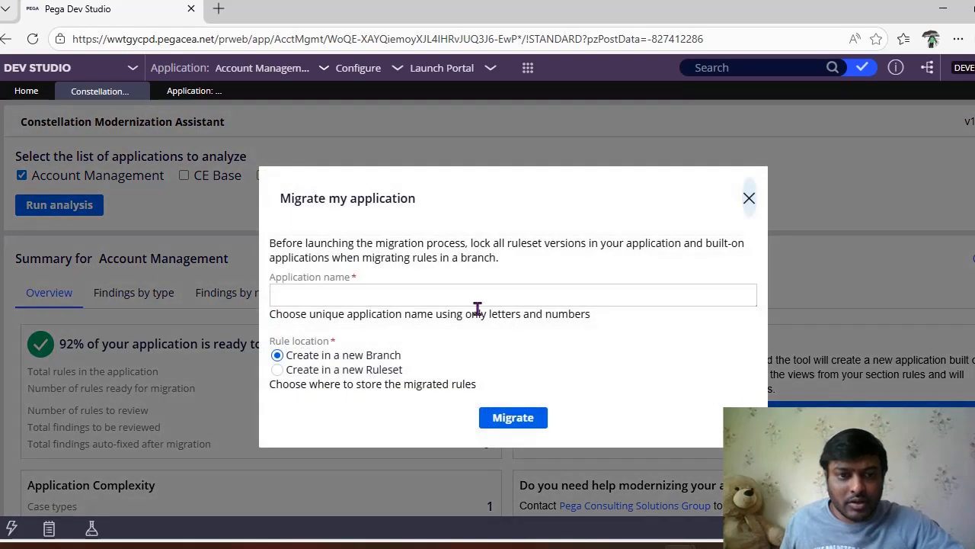
left_click(455, 299)
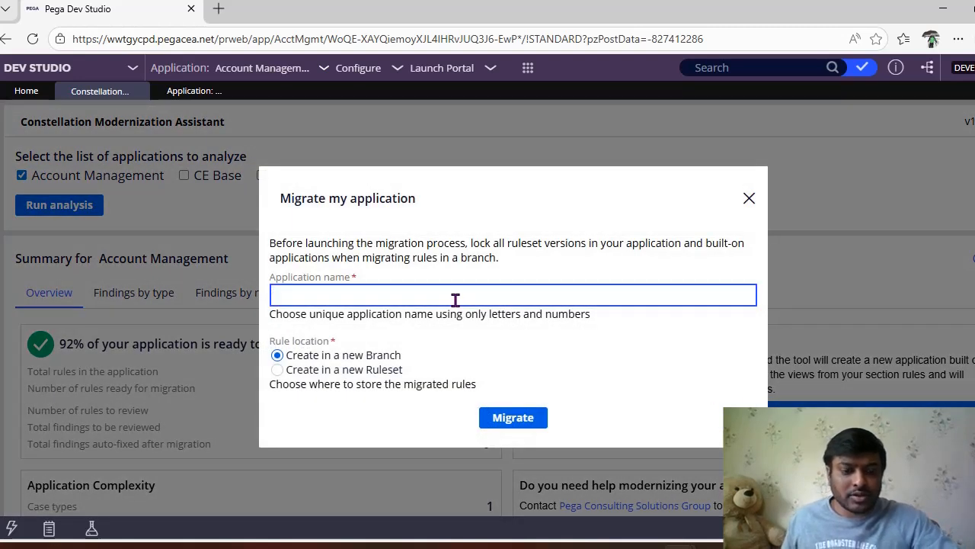
type("Demo ")
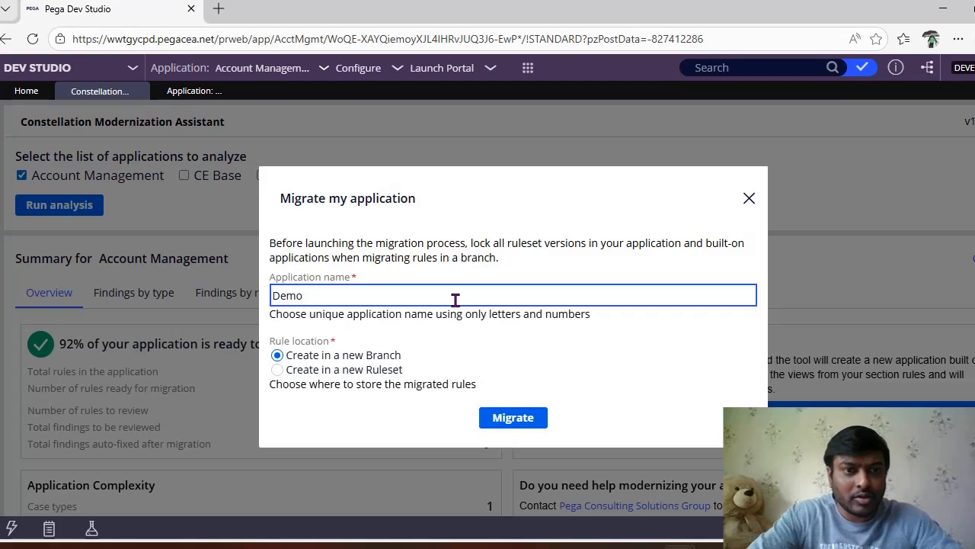
type("Account Manag")
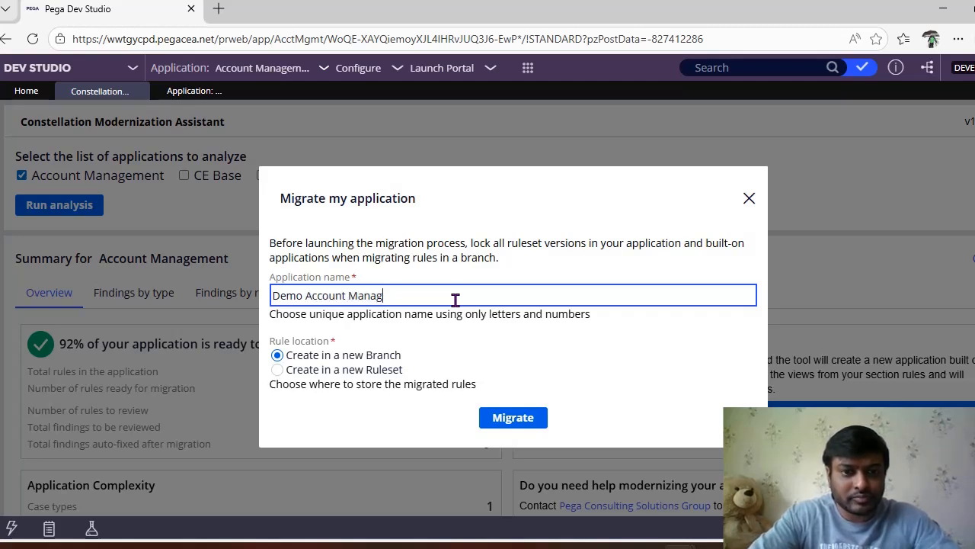
type("ement")
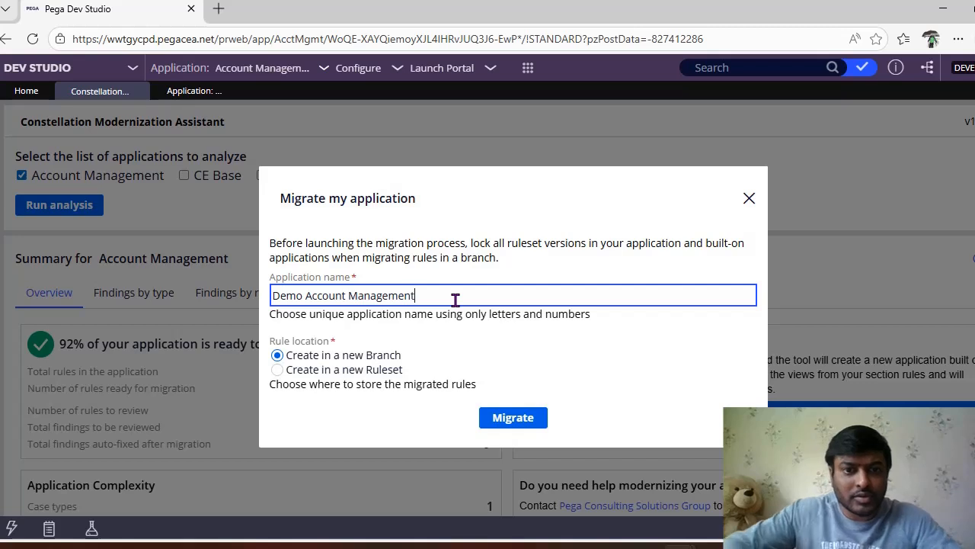
left_click(359, 369)
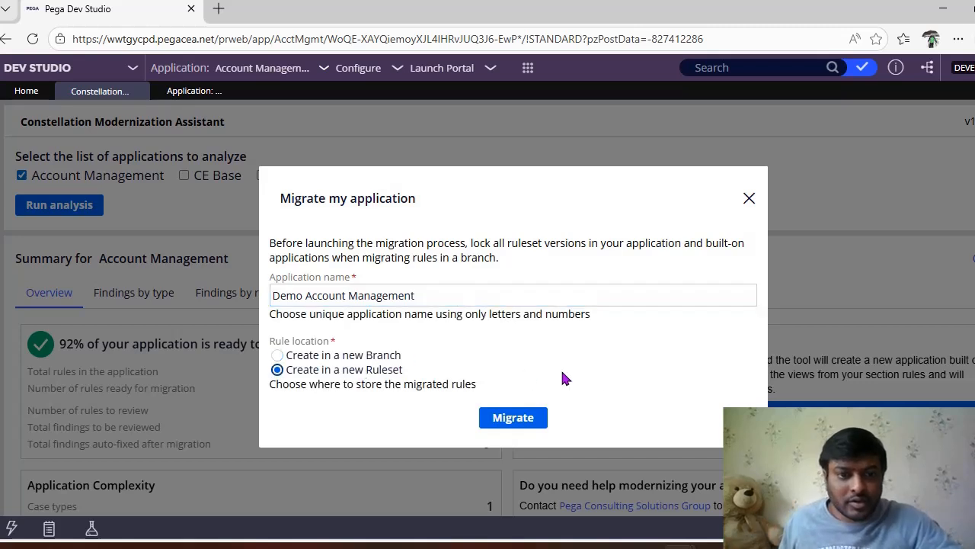
left_click(516, 420)
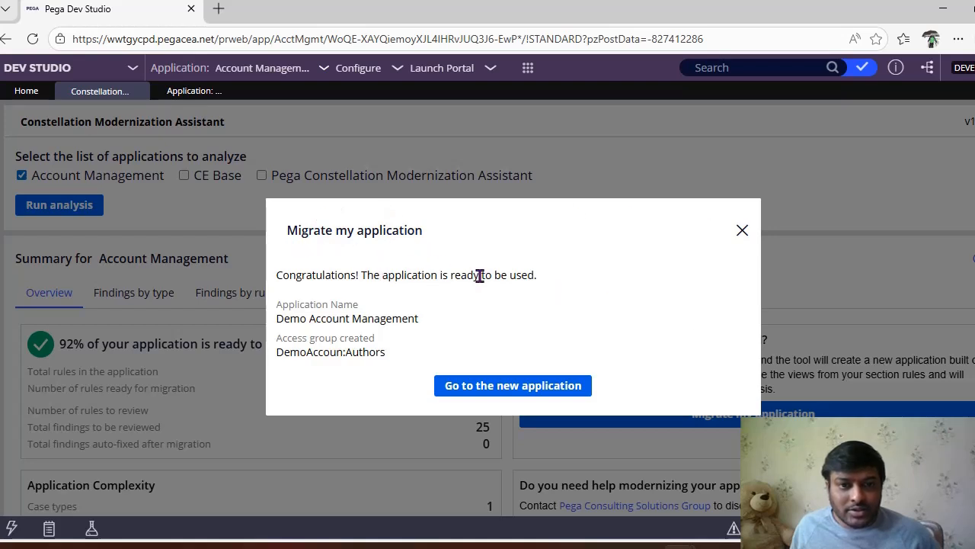
Step: Go to the newly created Demo Account Management application and switch from App Studio to Dev Studio
left_click(508, 391)
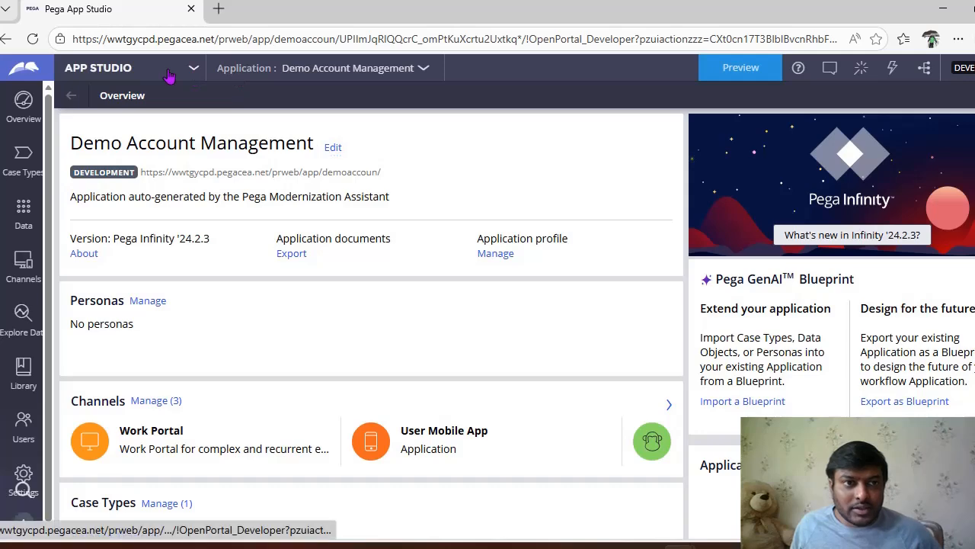
left_click(162, 70)
left_click(99, 93)
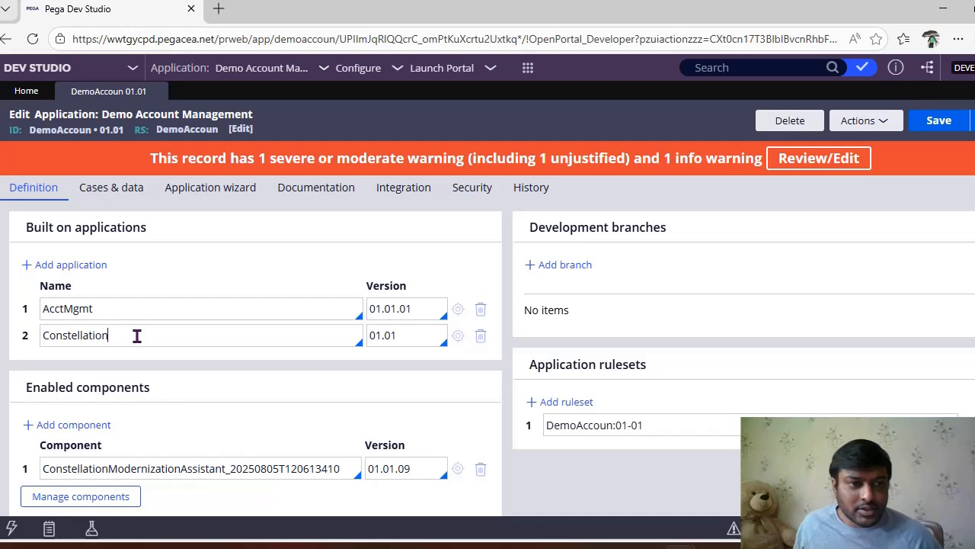
Step: Examine the Demo Account Management application definition, including the UI Runtime setting in its advanced options
scroll(199, 331, "down", 4)
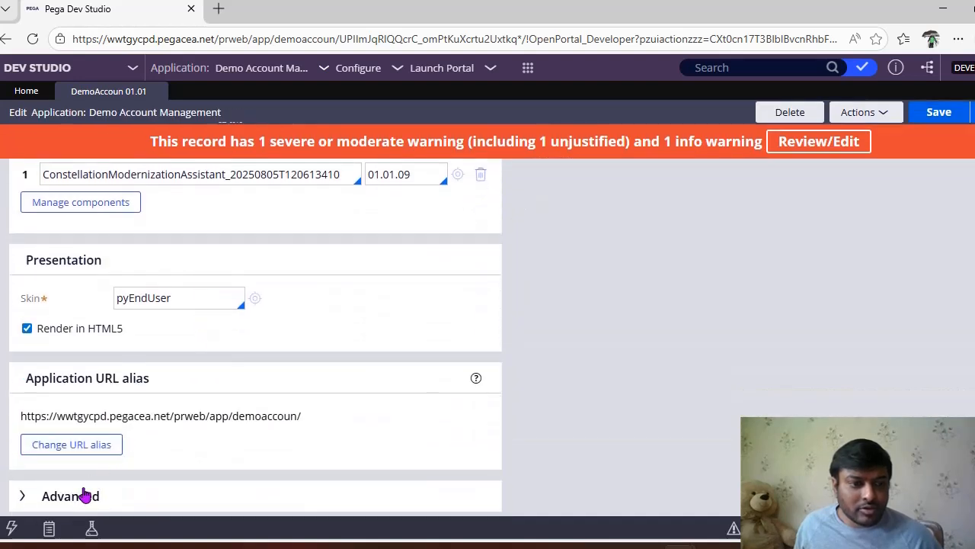
left_click(76, 497)
scroll(271, 413, "down", 4)
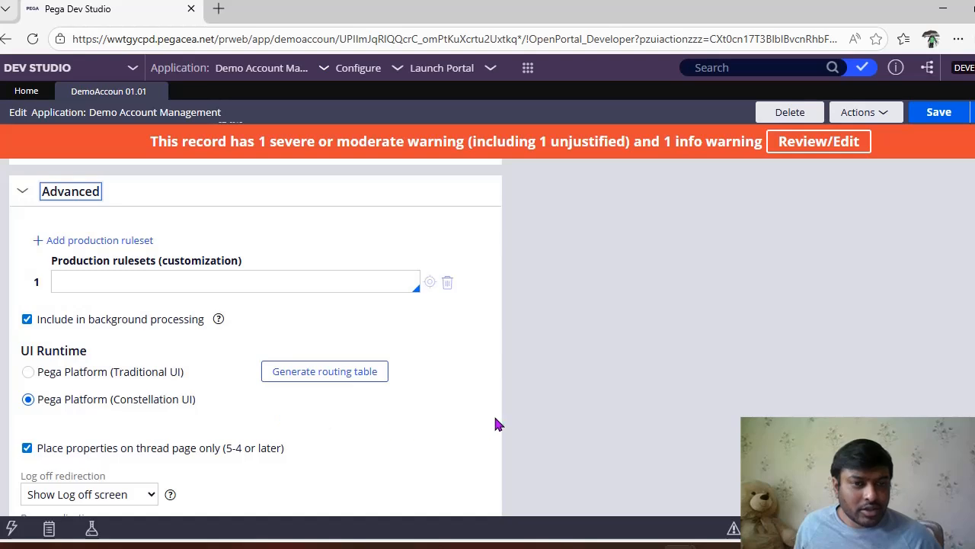
scroll(495, 424, "up", 10)
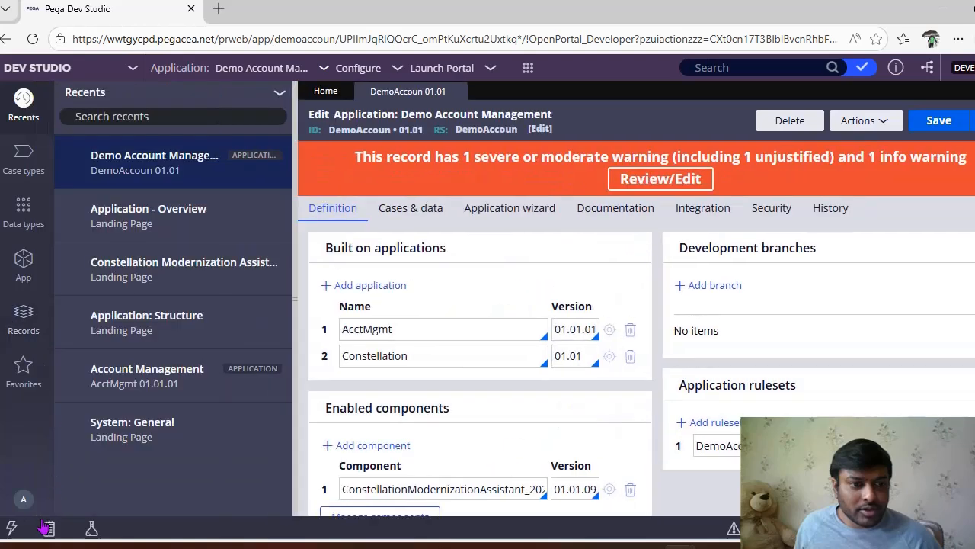
Step: Open the current operator's record, make DemoAccoun:Authors the default access group and save the record
left_click(23, 499)
left_click(54, 426)
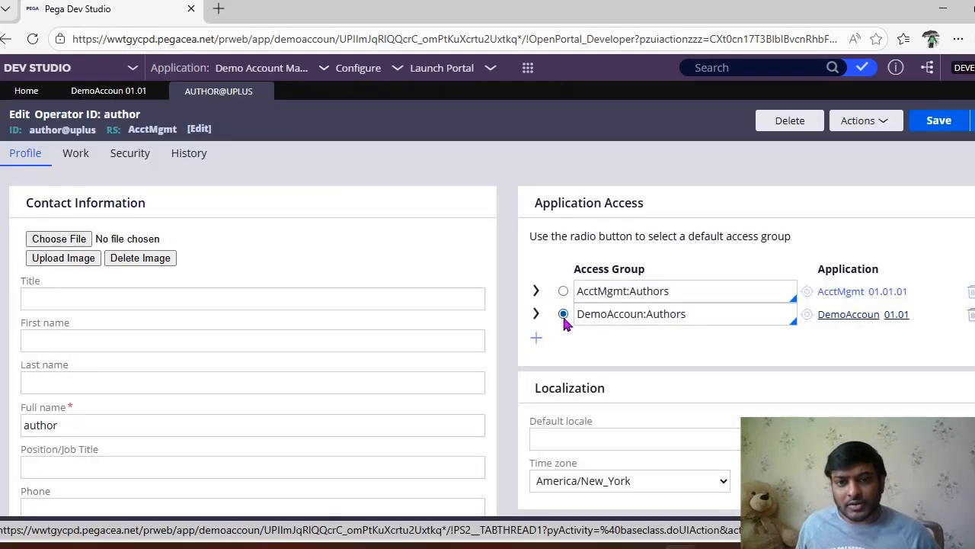
left_click(563, 313)
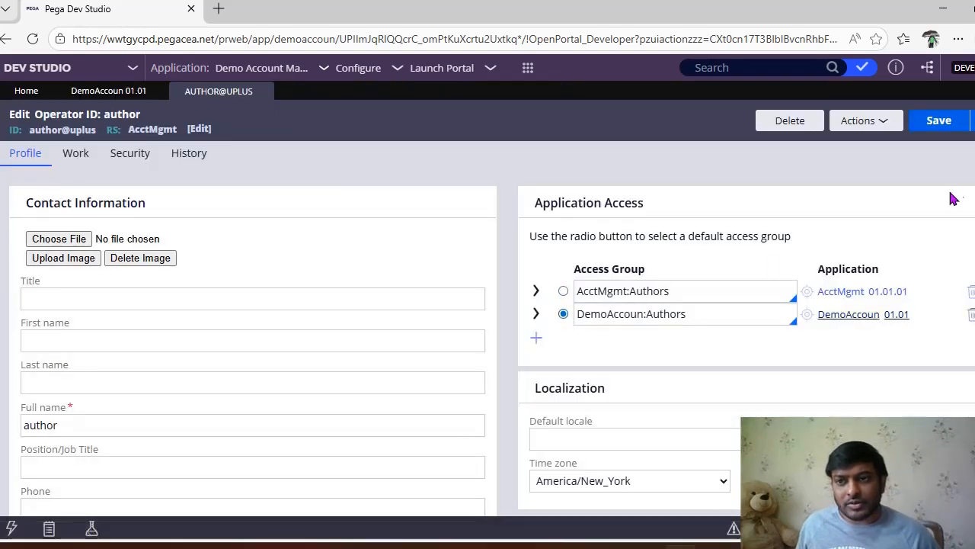
left_click(948, 121)
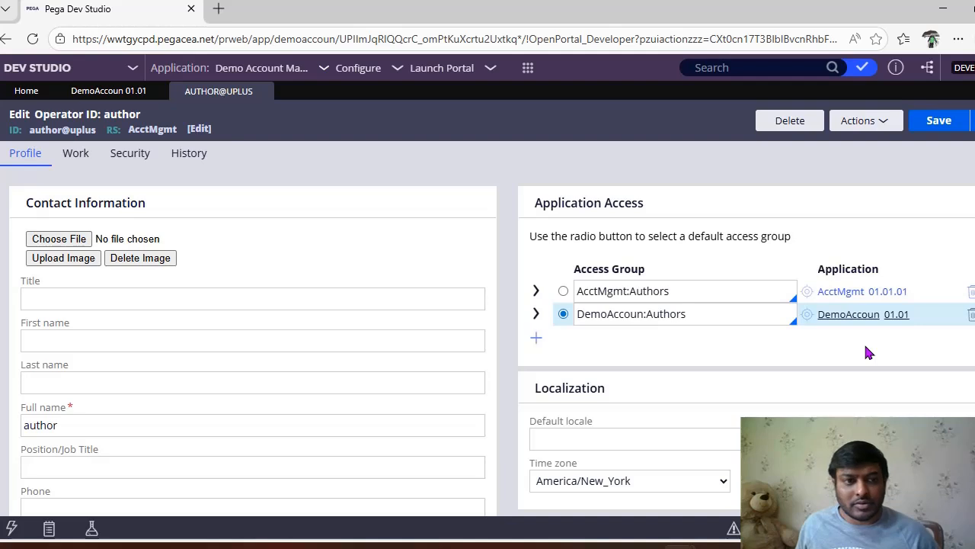
Step: Open the DemoAccoun 01.01 application rule and examine its application ruleset, case types and data types
left_click(862, 314)
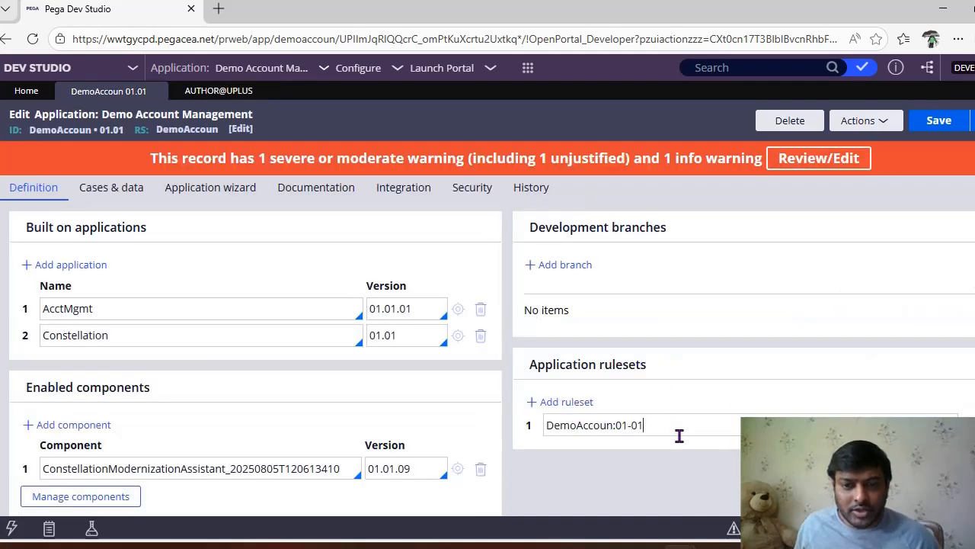
left_click_drag(680, 435, 545, 431)
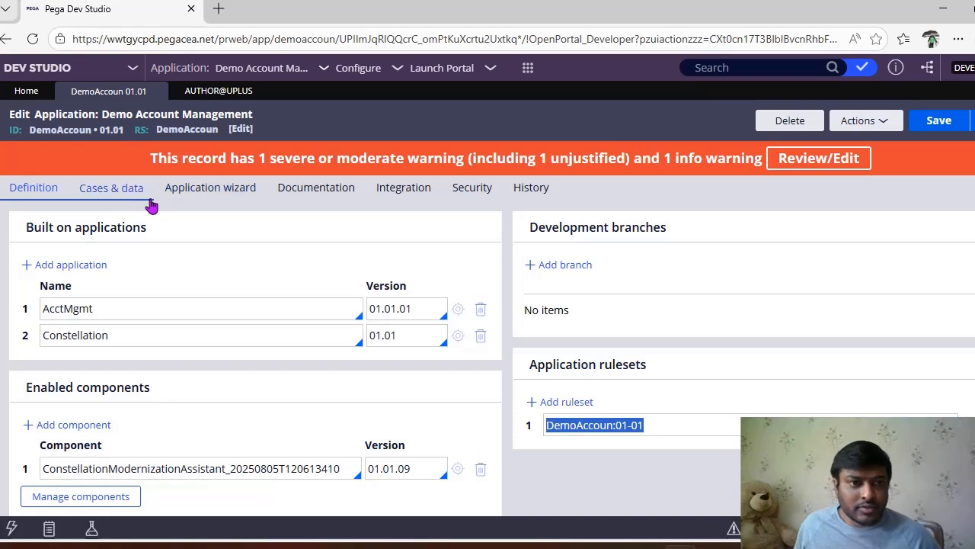
left_click(128, 197)
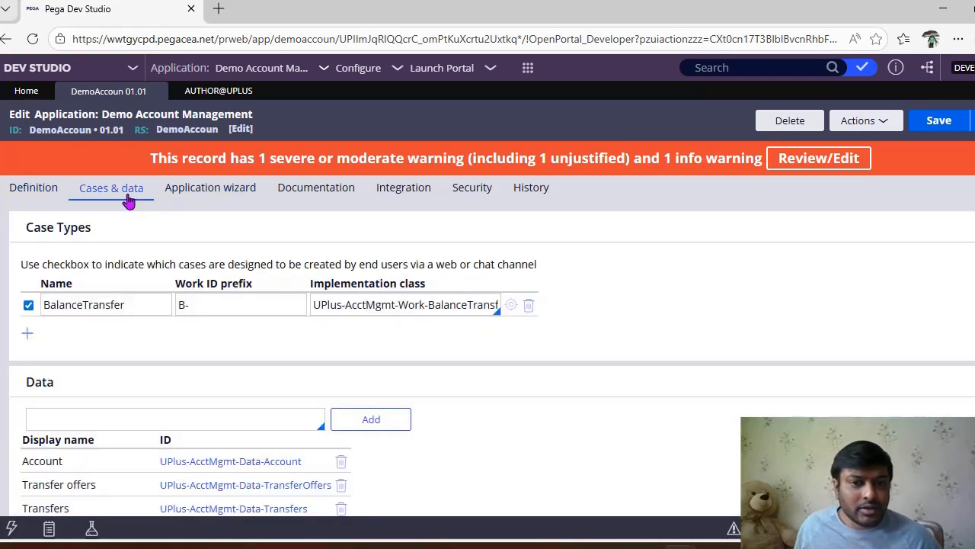
left_click(237, 306)
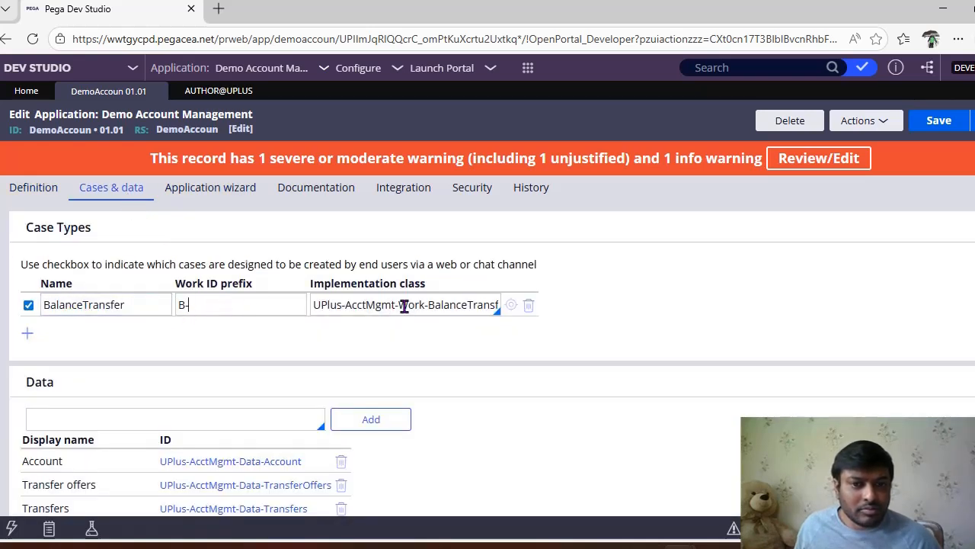
left_click_drag(404, 304, 536, 335)
scroll(488, 381, "down", 2)
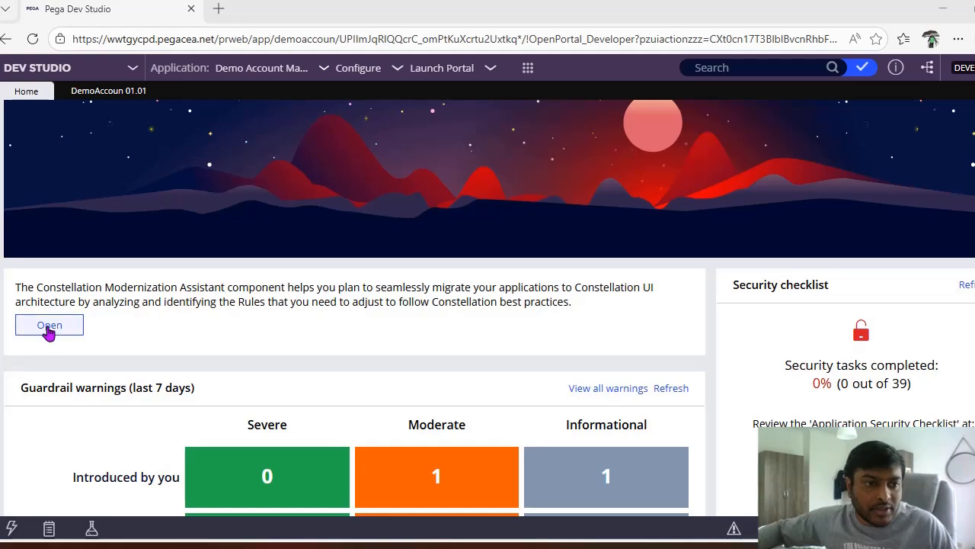
Step: Open the Constellation Modernization Assistant and run the analysis for Demo Account Management and Account Management
left_click(48, 326)
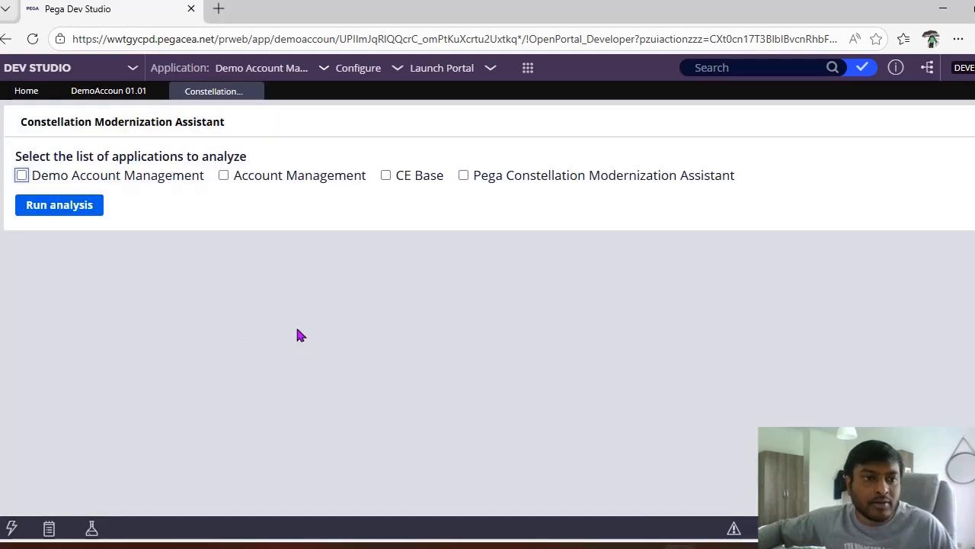
left_click(22, 176)
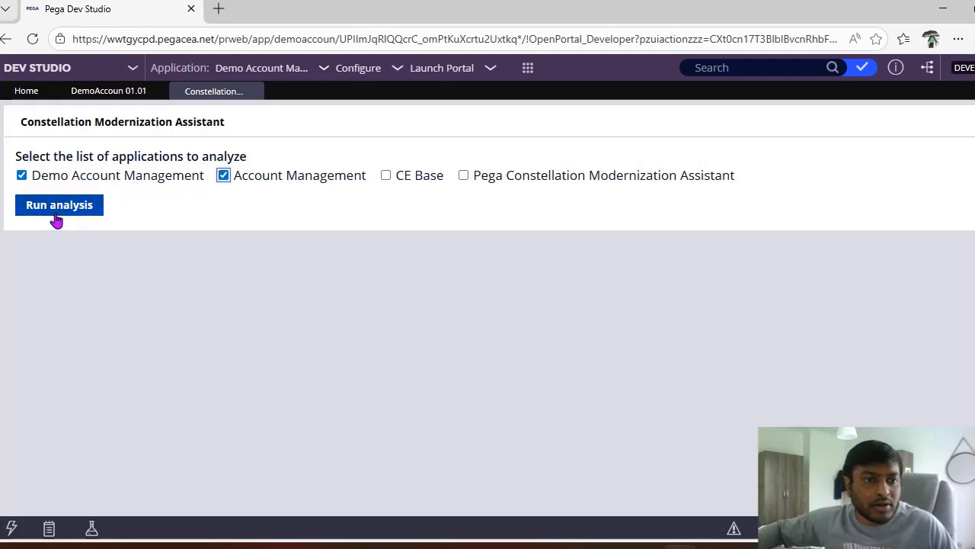
left_click(80, 204)
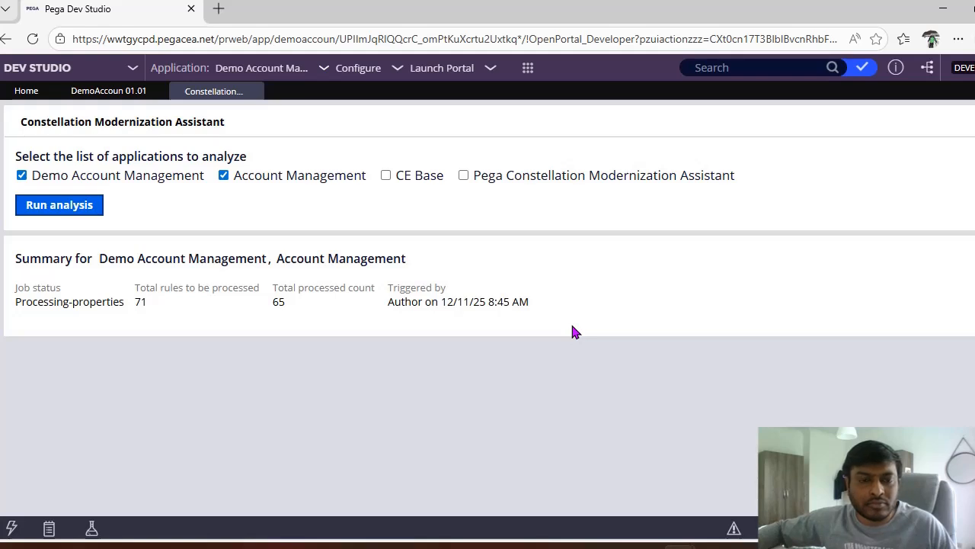
Step: Review the analysis overview and the findings by type for the section, class and property rules
scroll(573, 332, "down", 3)
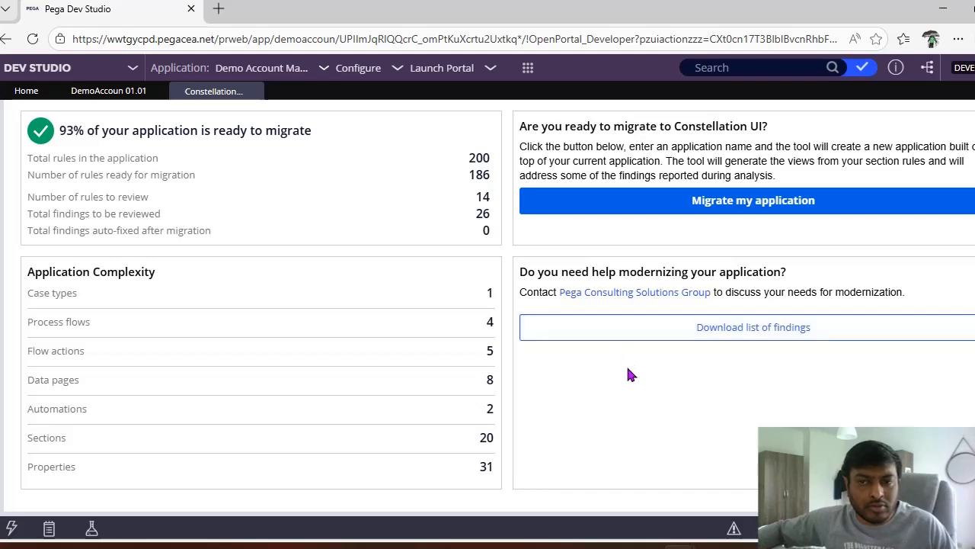
scroll(629, 373, "up", 3)
left_click(165, 298)
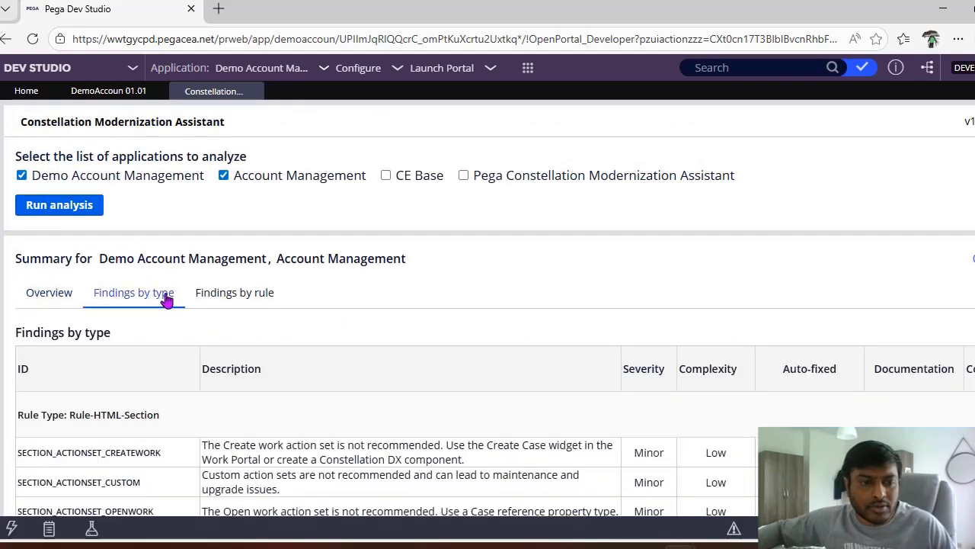
scroll(333, 312, "down", 2)
scroll(435, 320, "down", 2)
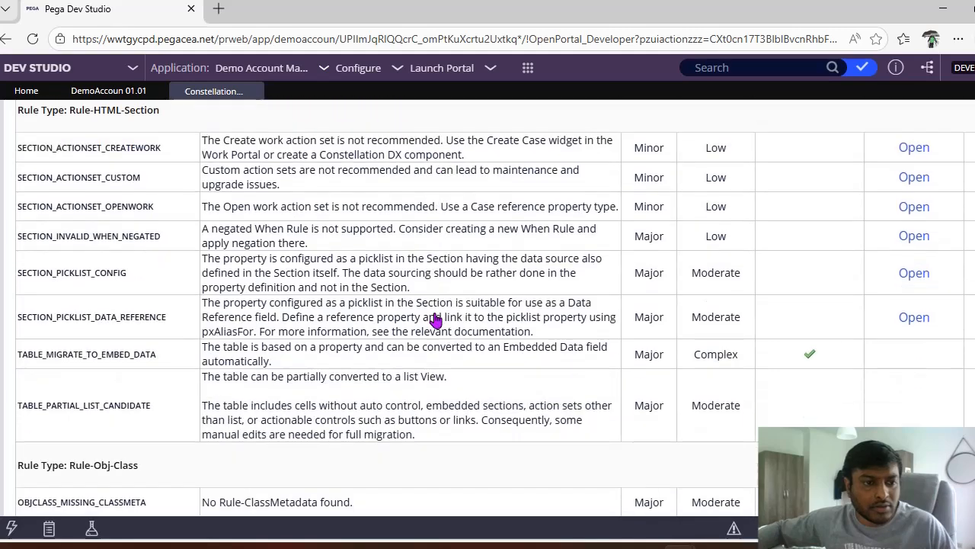
scroll(436, 320, "down", 3)
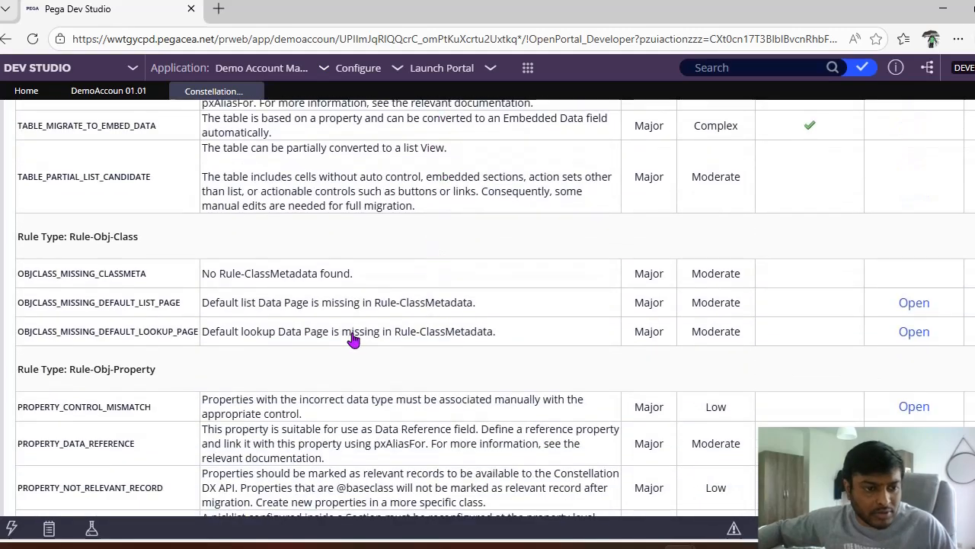
scroll(353, 340, "up", 5)
scroll(353, 339, "down", 2)
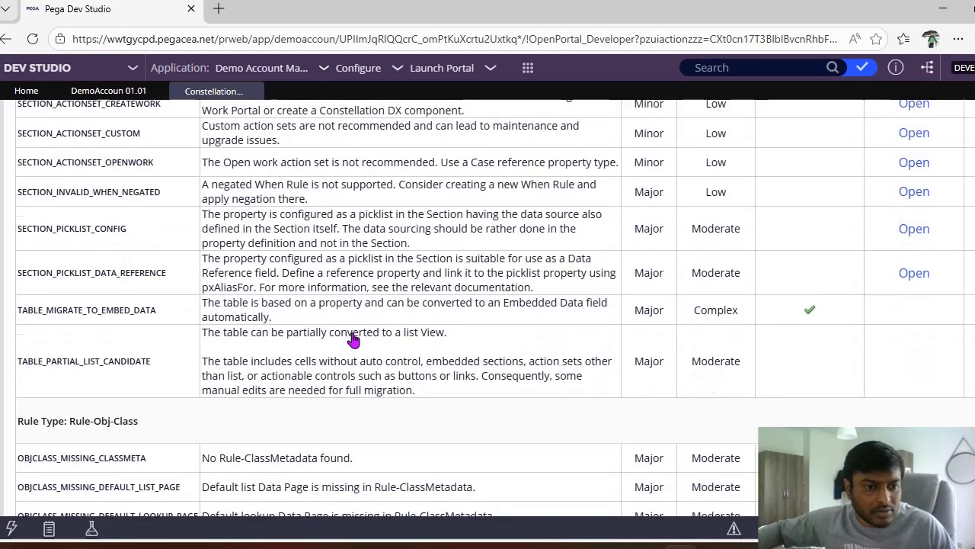
scroll(353, 340, "up", 3)
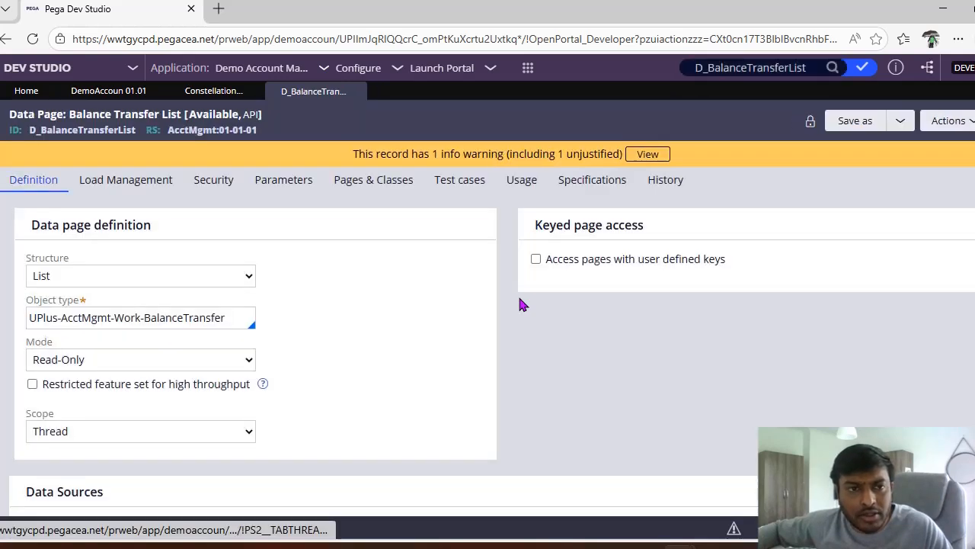
Step: Set the status of the D_BalanceTransferList data page to API in its availability settings
left_click(251, 123)
left_click(390, 161)
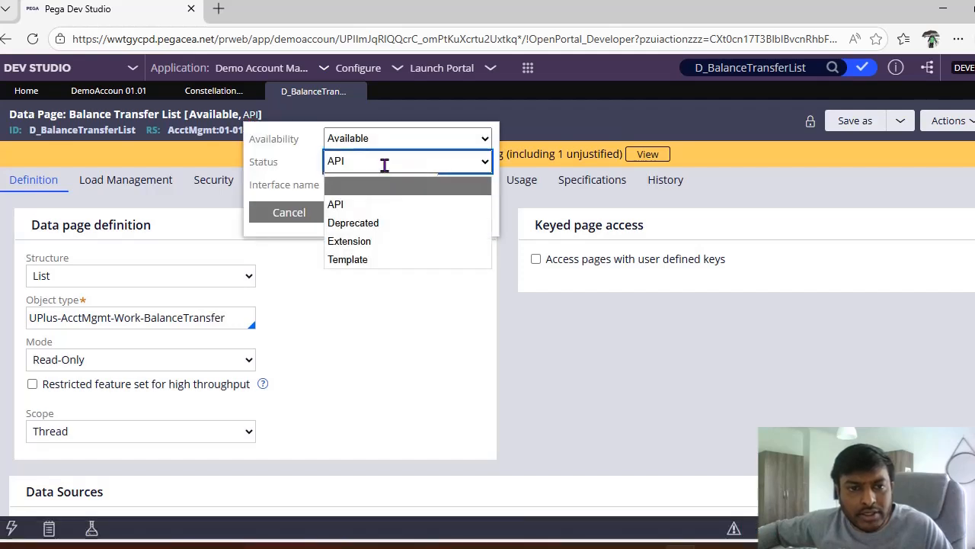
left_click(339, 204)
left_click(447, 213)
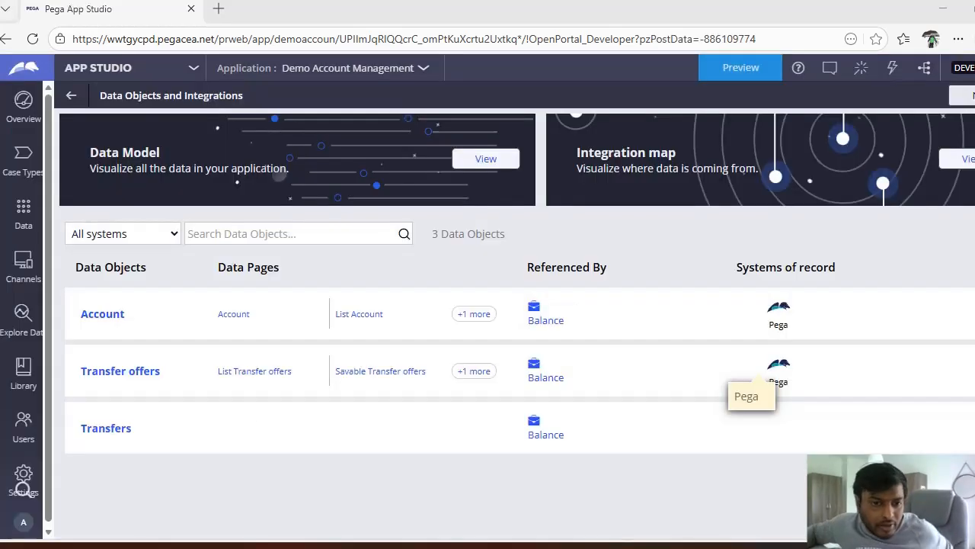
Step: Open the default data sources in the settings of the Transfer offers data object and check its default record lookup data page
left_click(132, 373)
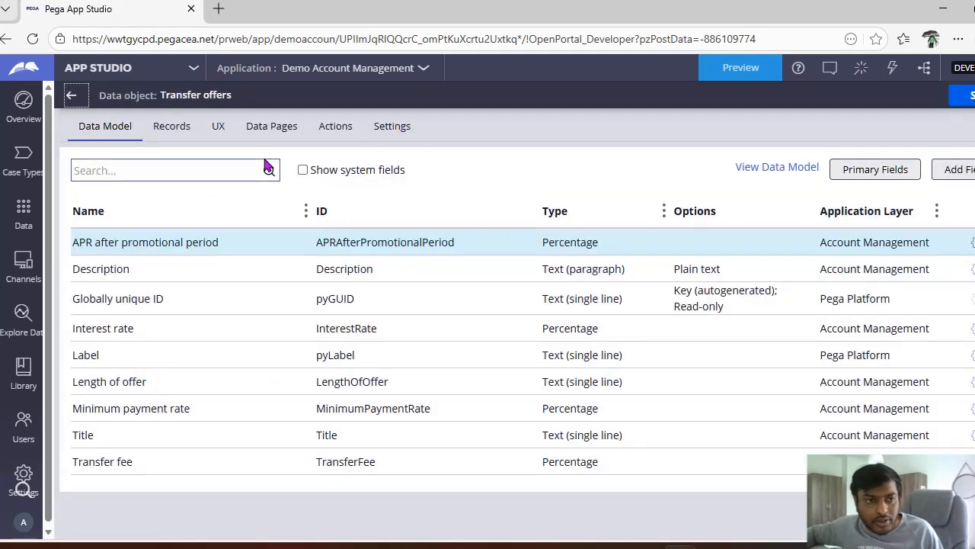
left_click(381, 133)
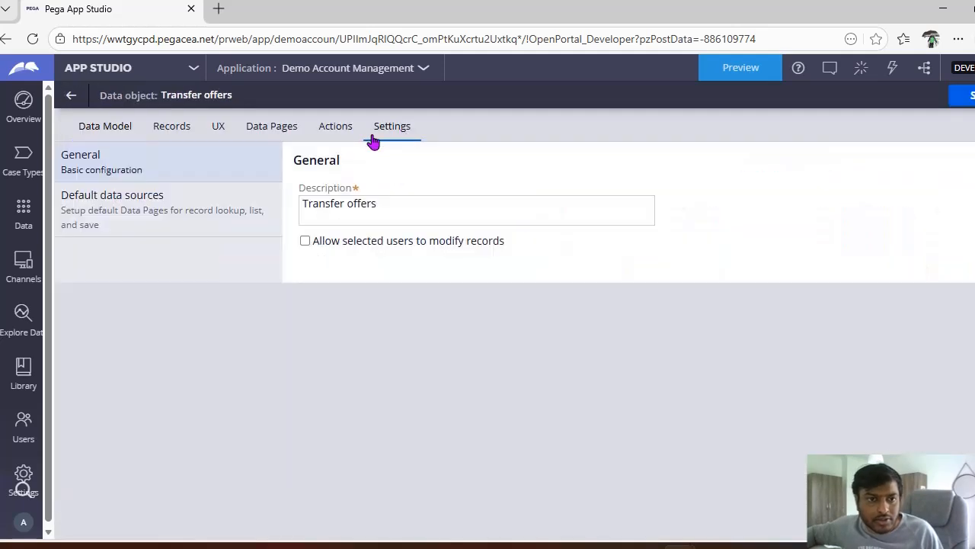
left_click(176, 227)
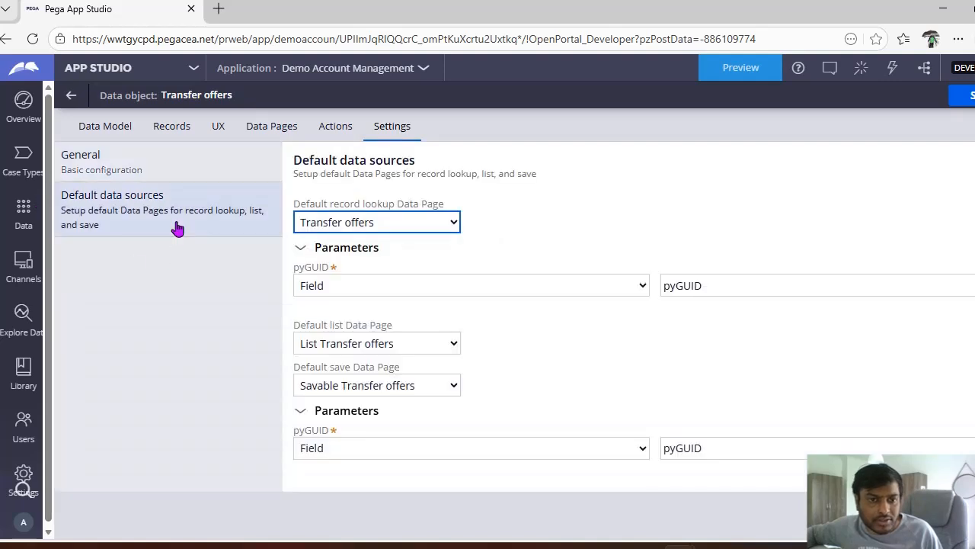
left_click(415, 228)
left_click(415, 233)
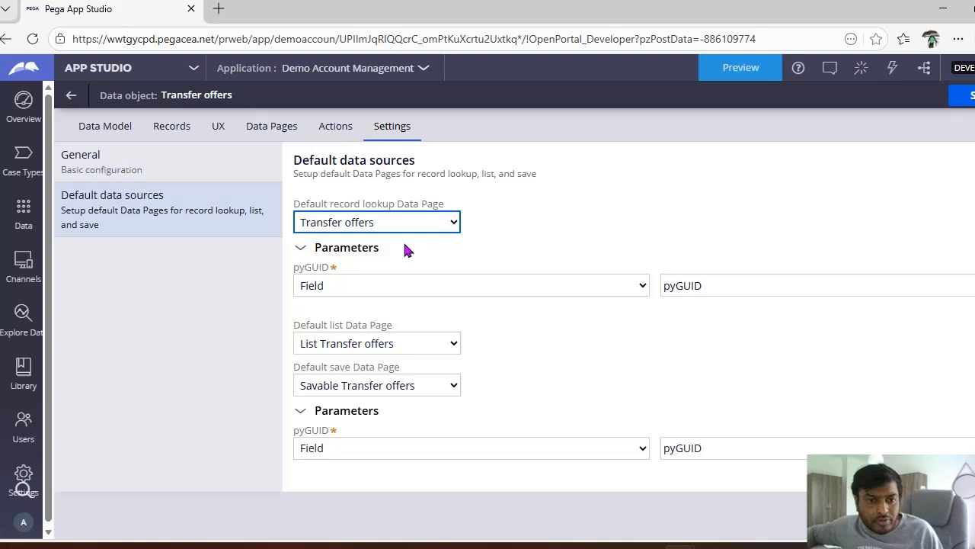
Step: Check the options for the default list and default save data pages of the Transfer offers data object
left_click(385, 345)
left_click(384, 346)
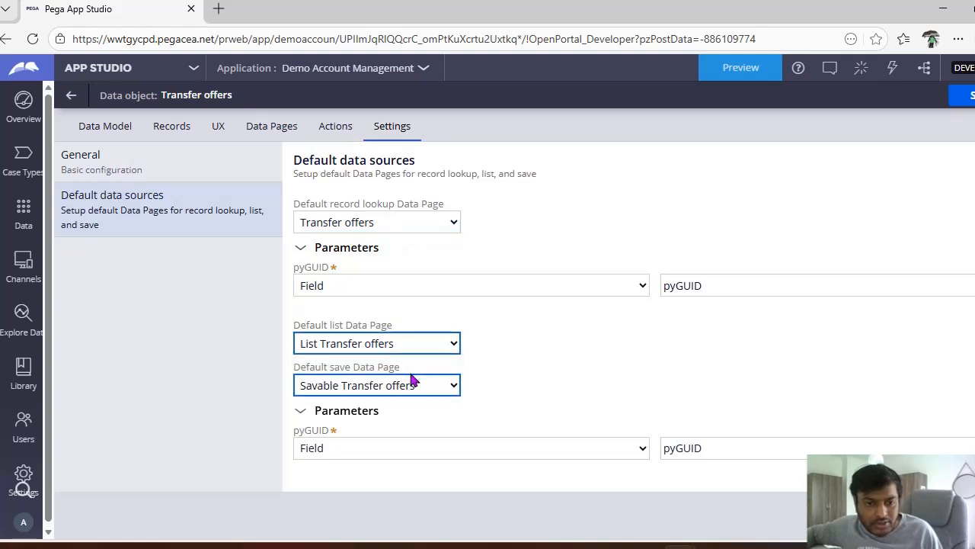
left_click(404, 387)
left_click(404, 387)
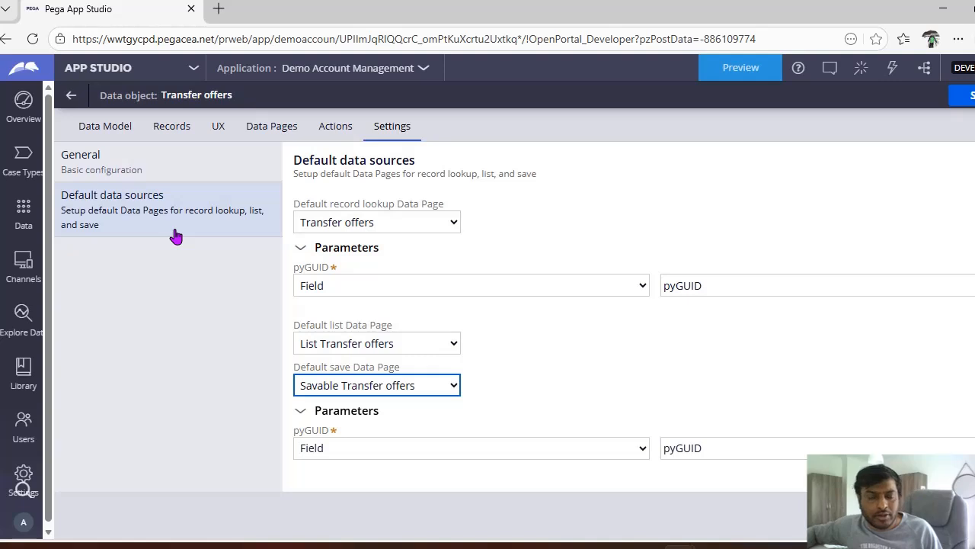
left_click(72, 97)
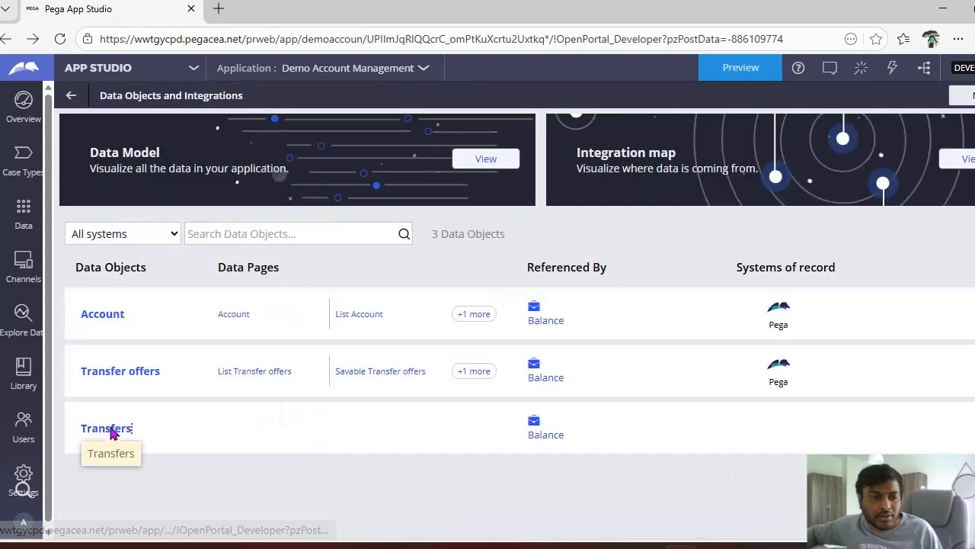
Step: Open the default data sources of the Transfers data object and check the options for its record lookup, list and save data pages
left_click(110, 431)
left_click(334, 136)
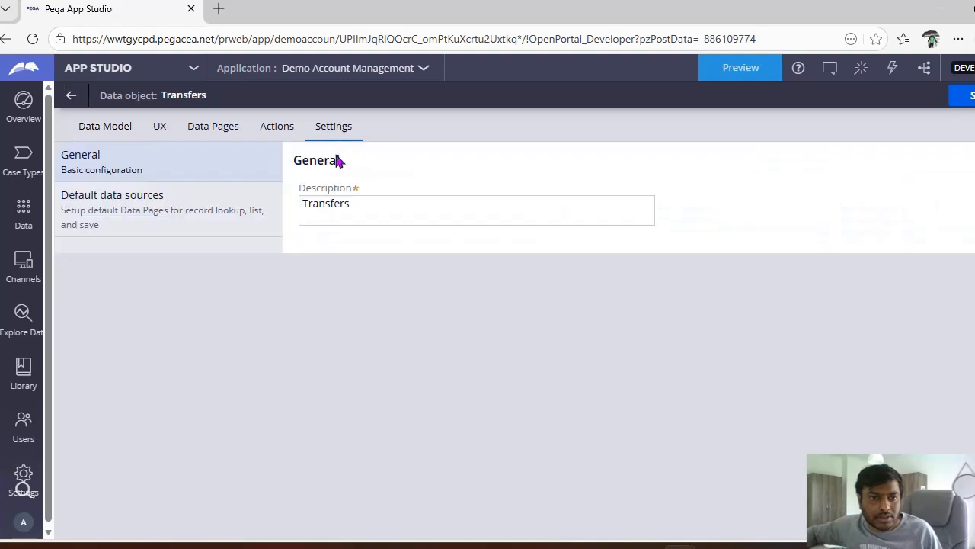
left_click(177, 220)
left_click(427, 221)
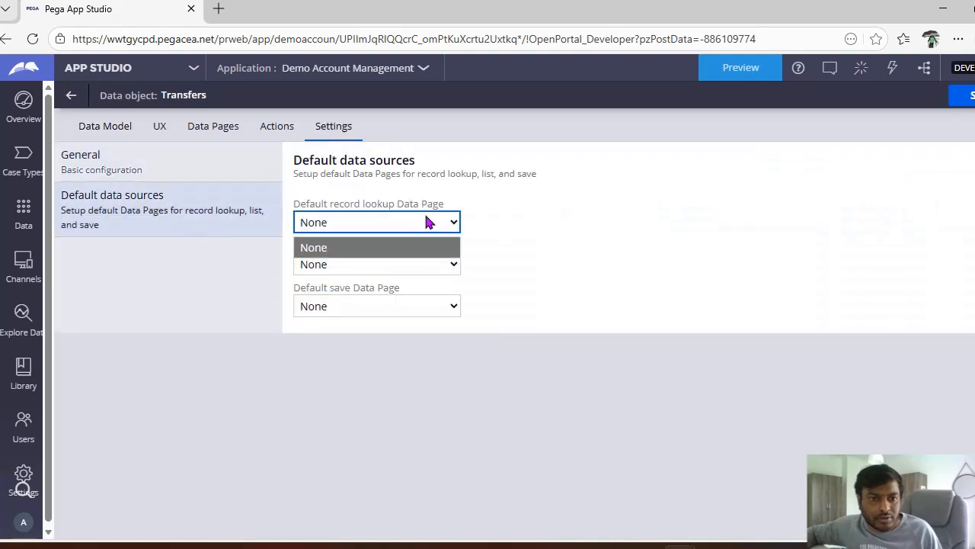
left_click(411, 267)
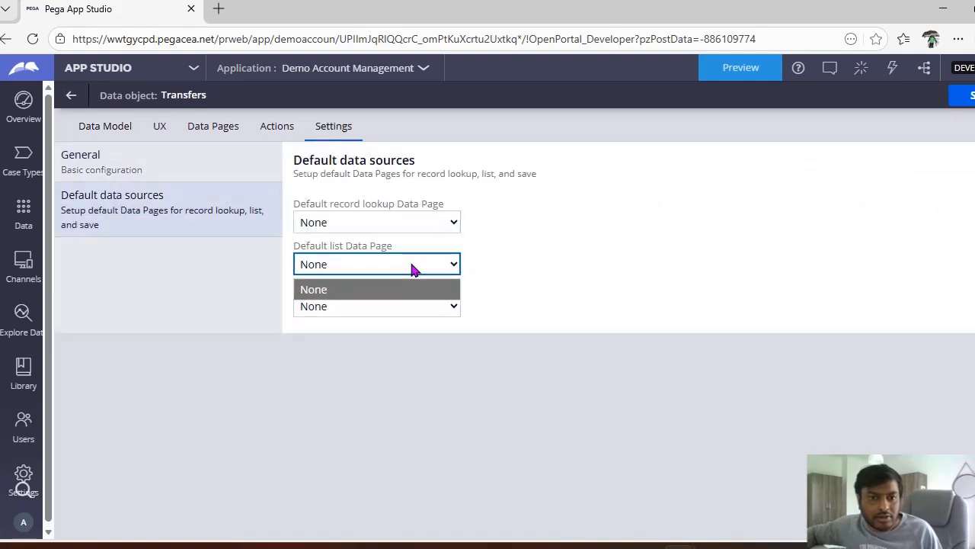
left_click(392, 294)
left_click(385, 308)
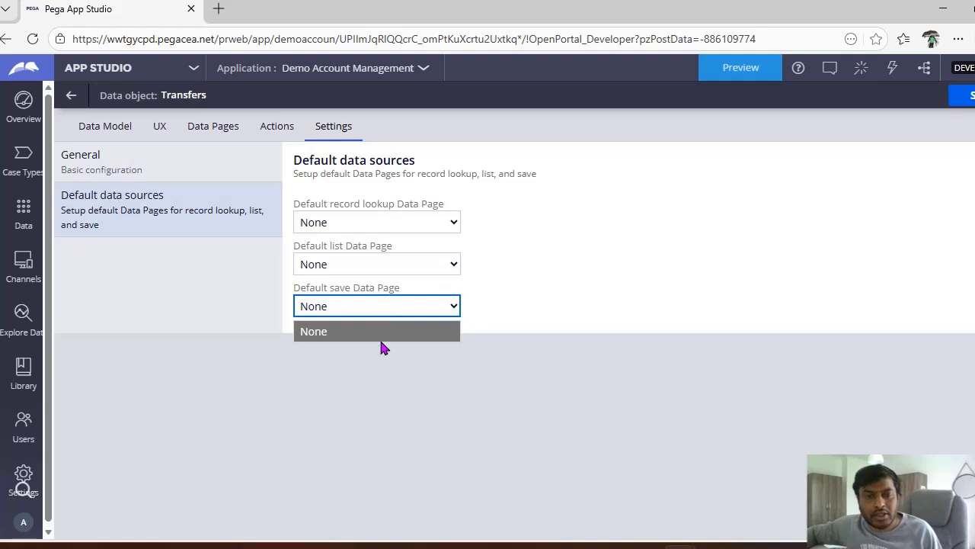
left_click(71, 95)
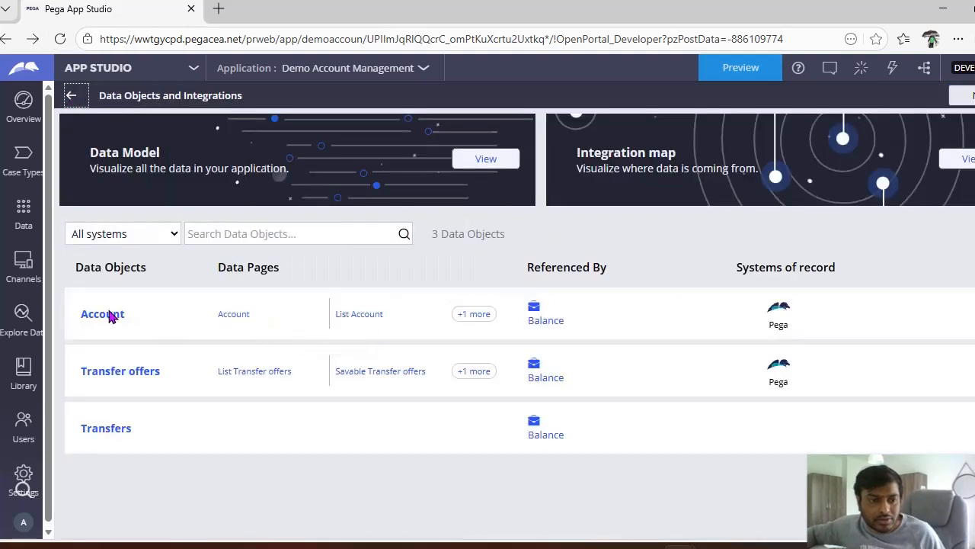
Step: Open the default data sources of the Account data object and check the options for its record lookup, list and save data pages
left_click(107, 314)
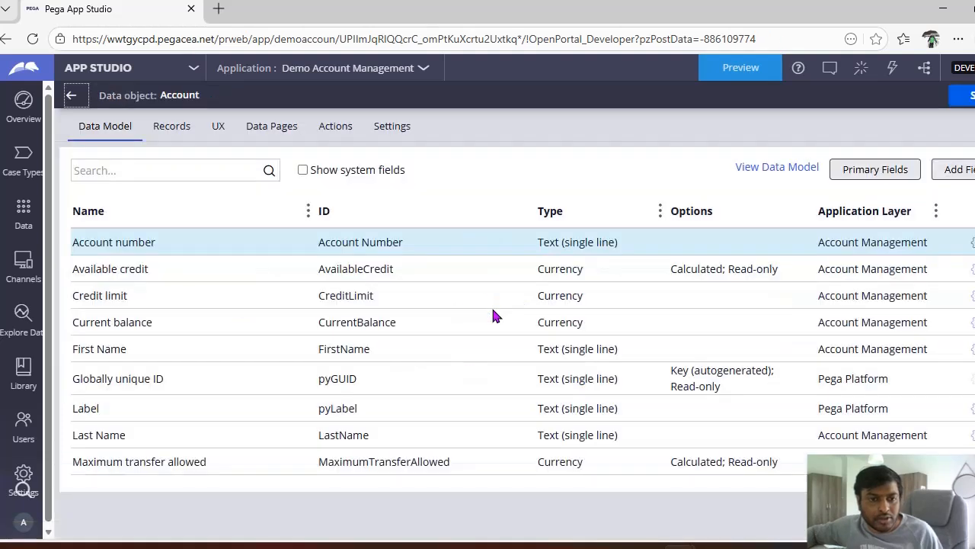
left_click(391, 135)
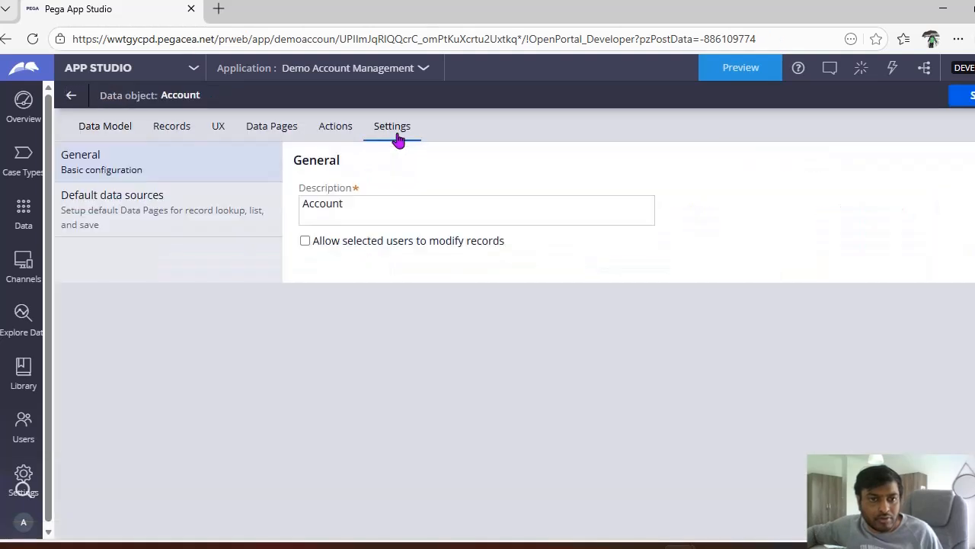
left_click(133, 223)
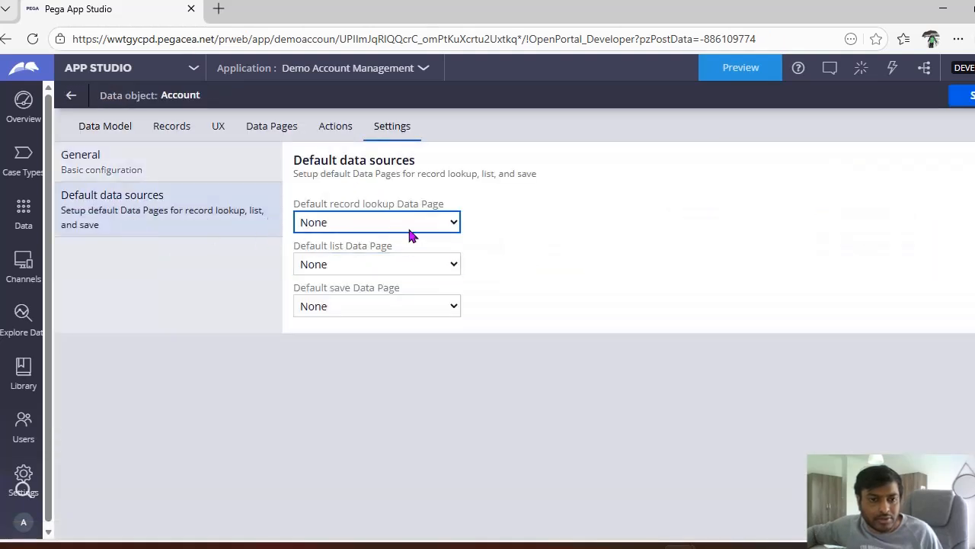
left_click(408, 227)
left_click(355, 288)
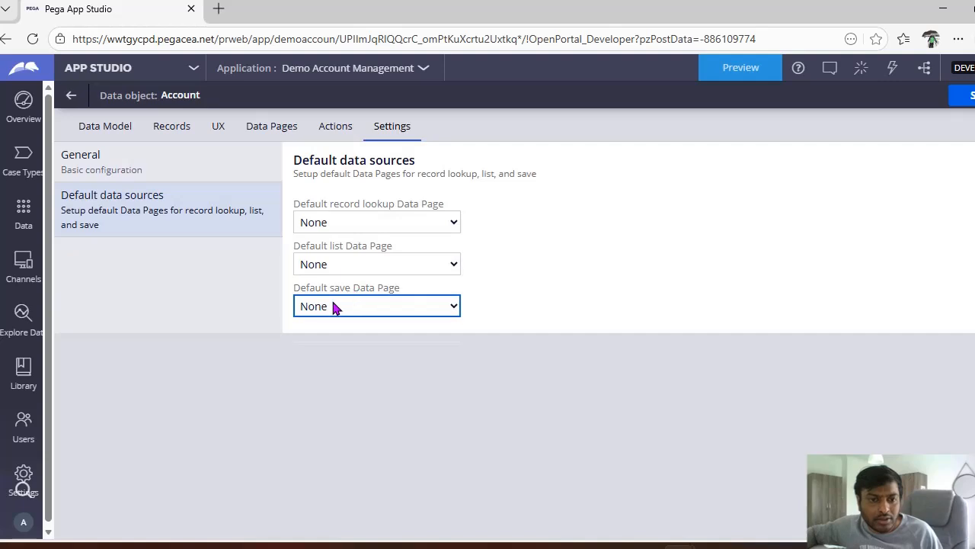
left_click(334, 307)
left_click(385, 268)
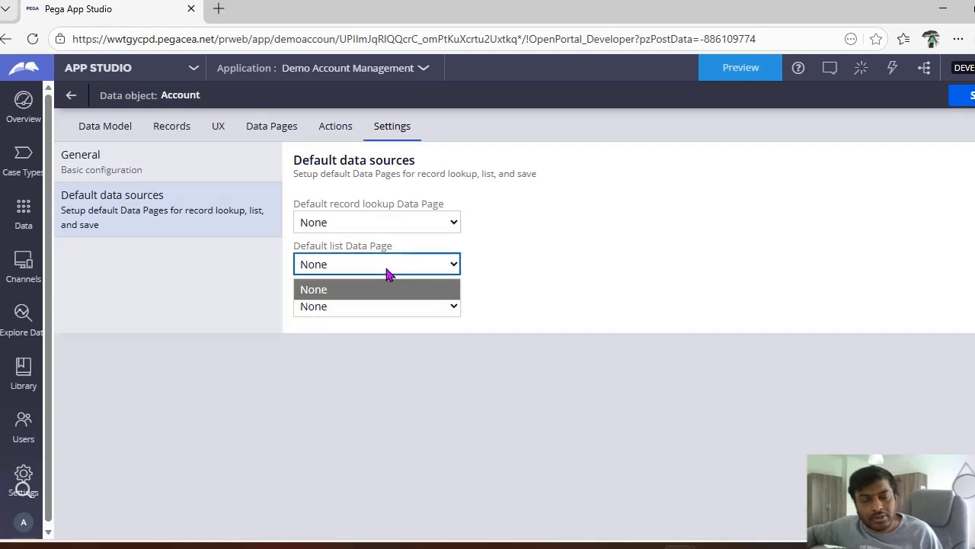
left_click(71, 96)
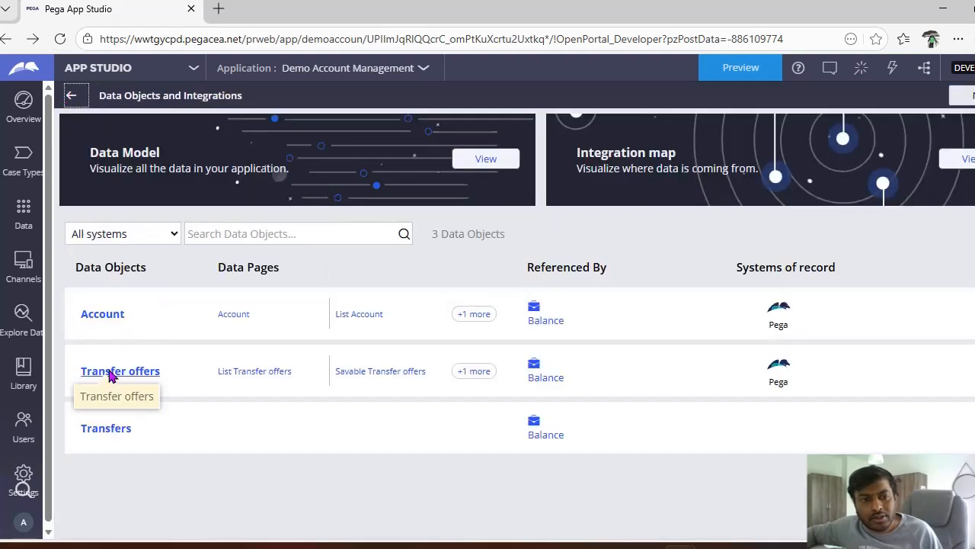
Step: Reopen the default data sources in the settings of the Transfer offers data object
left_click(80, 373)
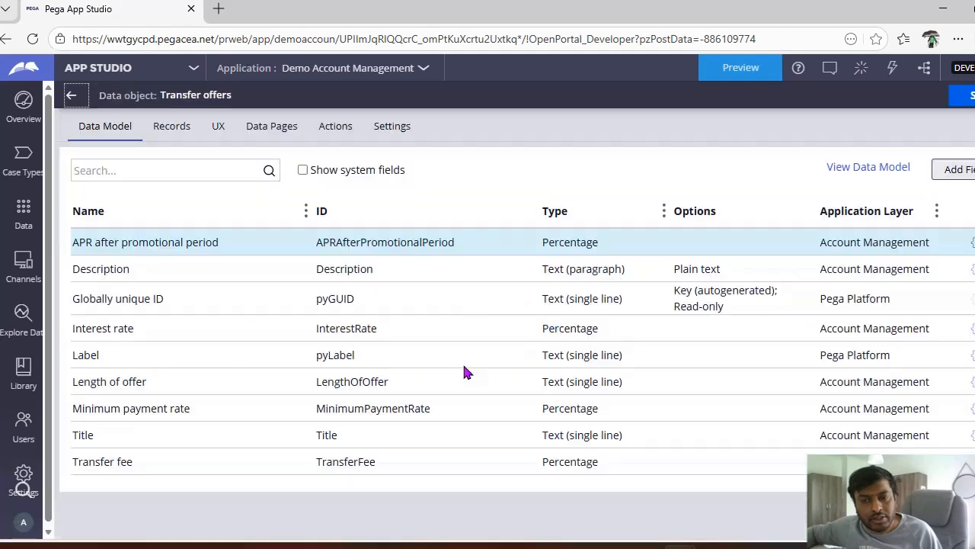
left_click(392, 128)
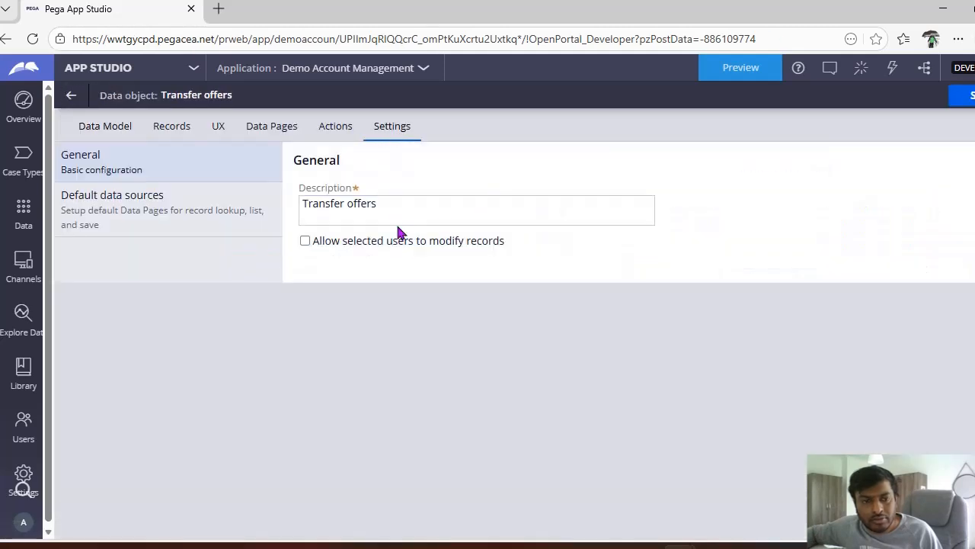
left_click(118, 229)
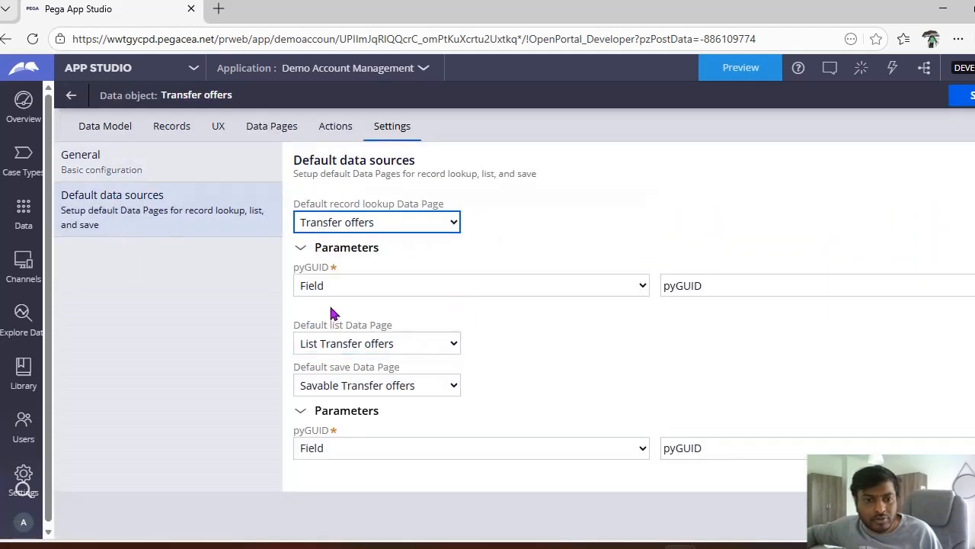